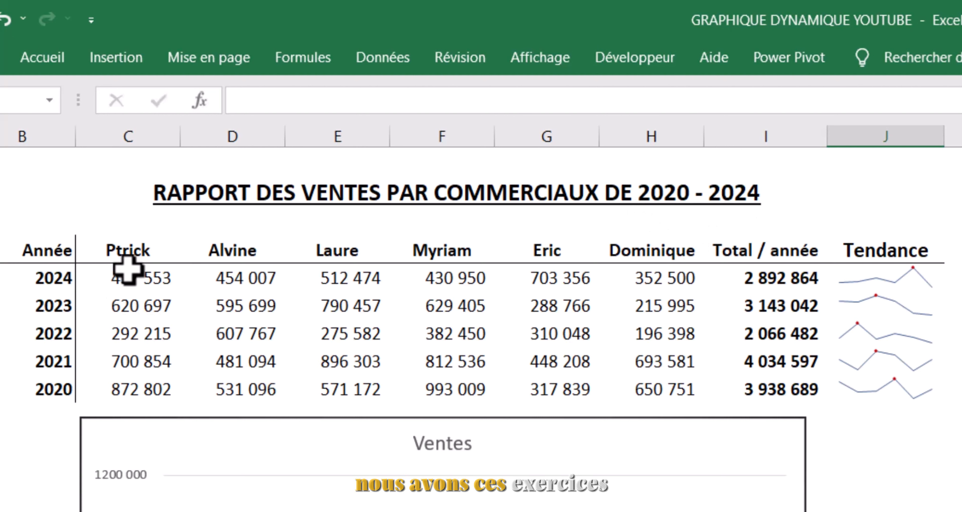
# Move the Ventes column chart off to the side of the Feuil2 sales table, uncovering the dark bar chart beneath it
pyautogui.moveTo(138, 276); pyautogui.dragTo(668, 390)
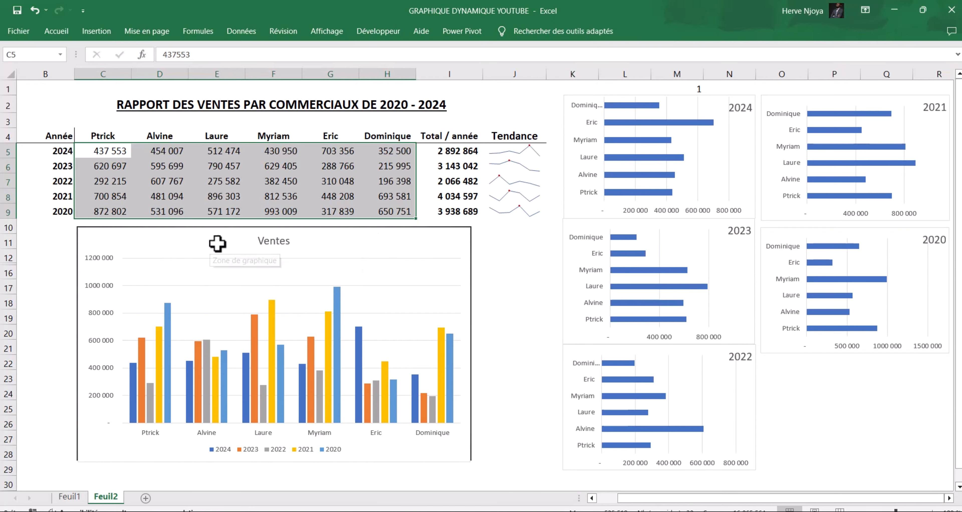
pyautogui.click(357, 237)
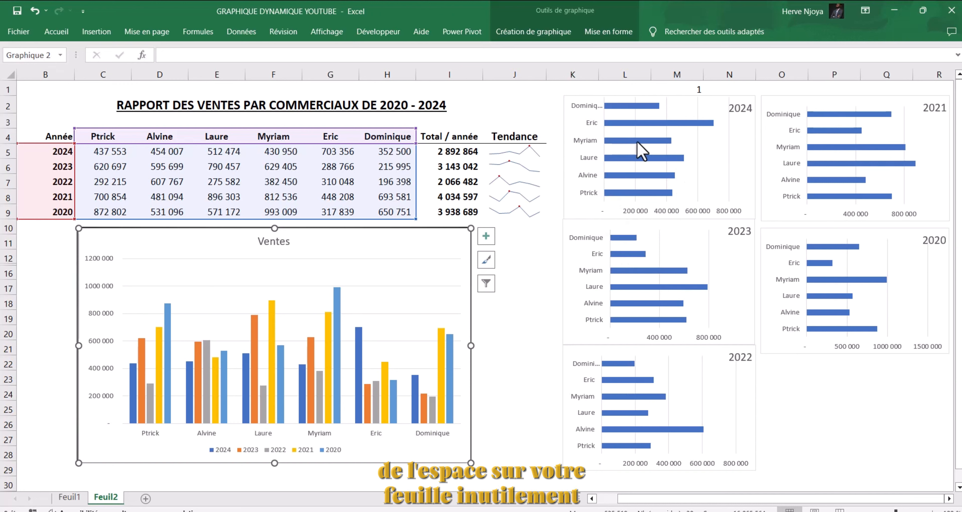
pyautogui.moveTo(639, 150)
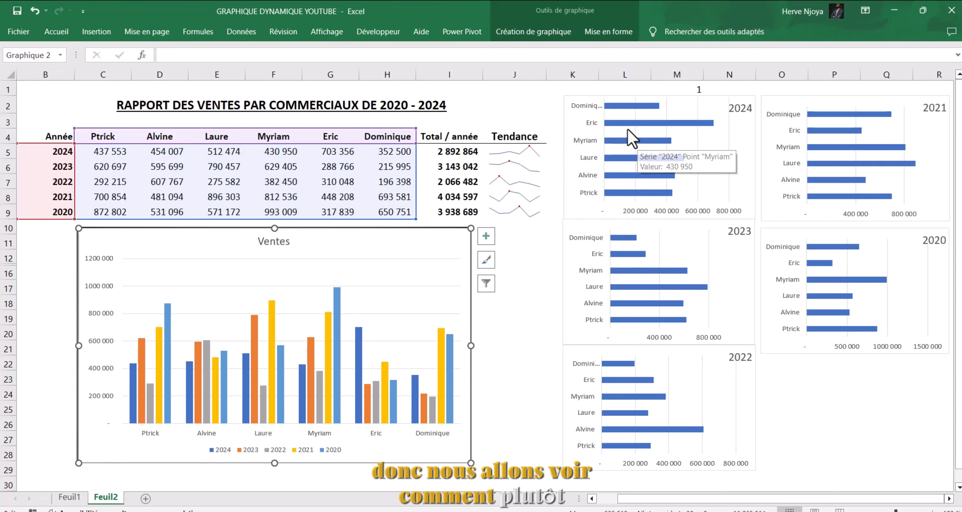
pyautogui.moveTo(403, 268); pyautogui.dragTo(438, 251)
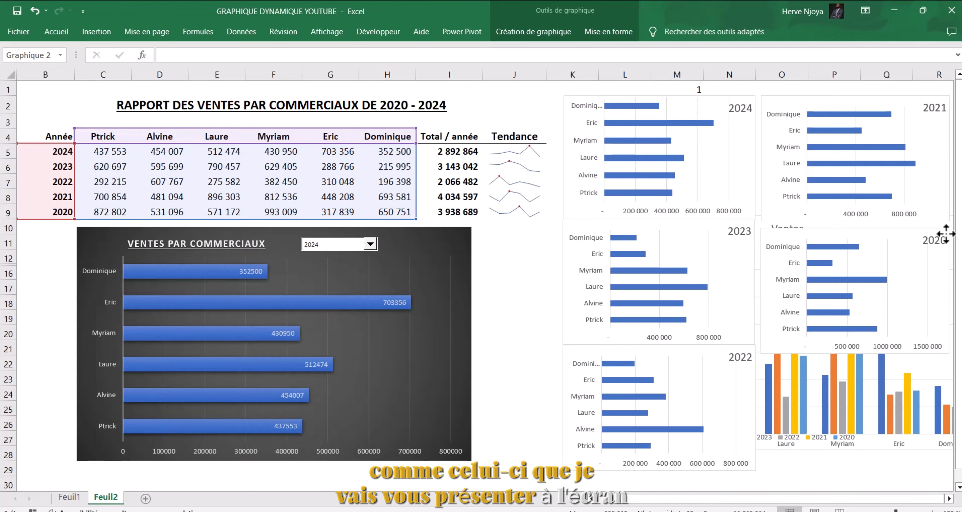
pyautogui.moveTo(946, 234); pyautogui.dragTo(866, 227)
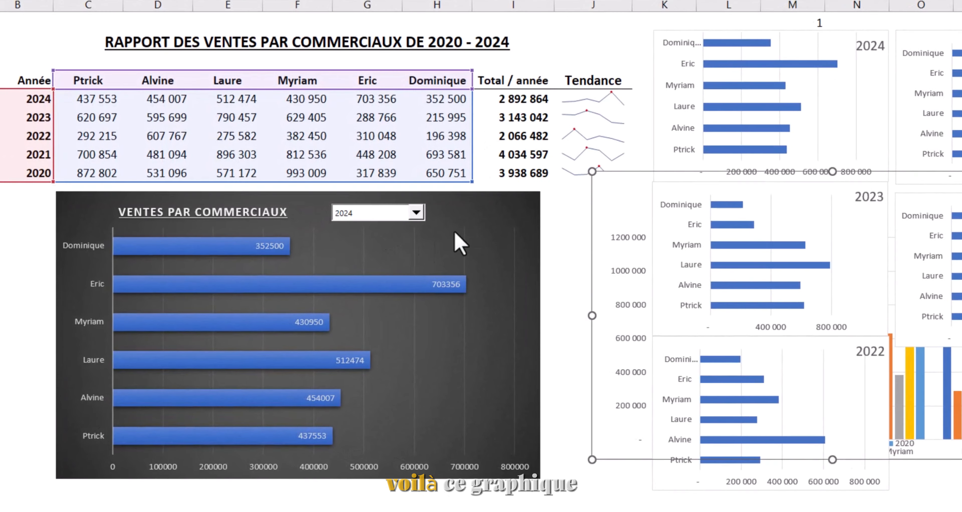
# Switch the dark dynamic chart's year to 2023, 2022 and 2021 in turn, and finally back to 2024
pyautogui.click(458, 239)
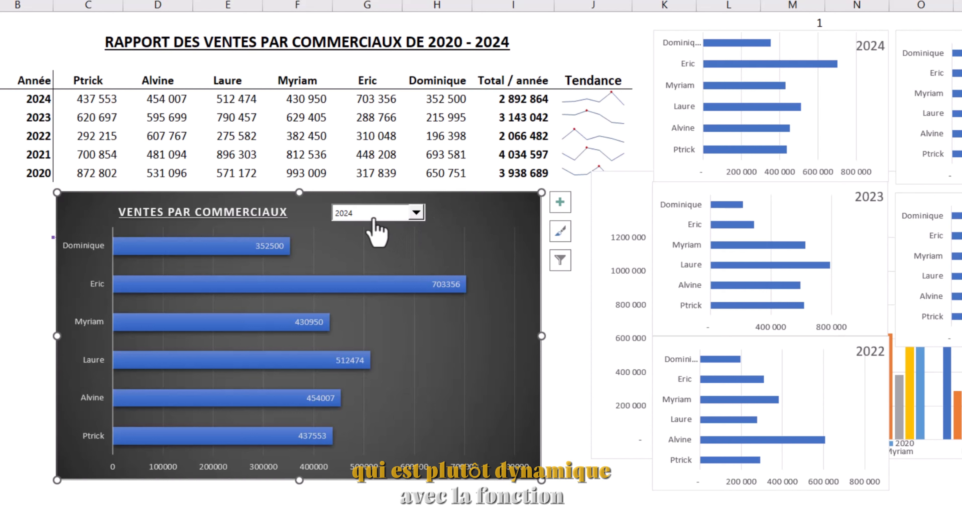
pyautogui.click(417, 215)
pyautogui.click(346, 239)
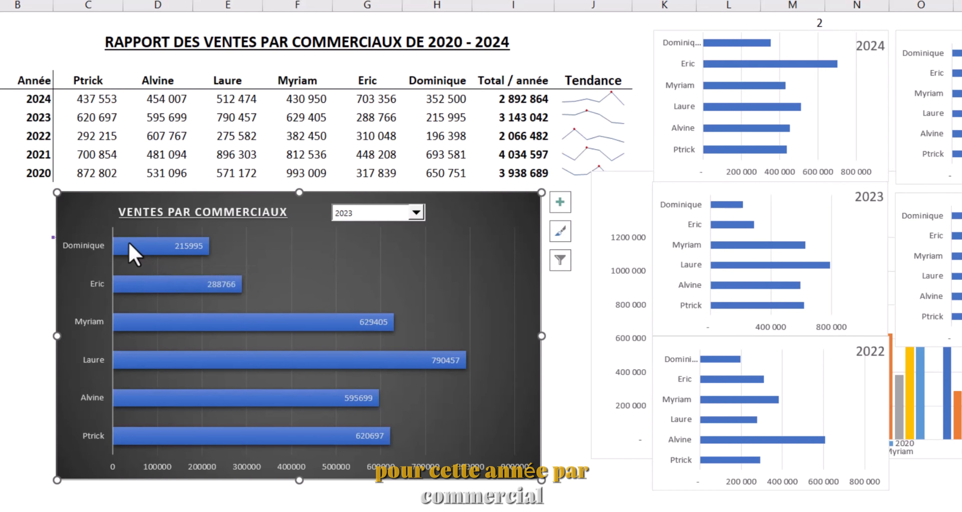
pyautogui.click(417, 213)
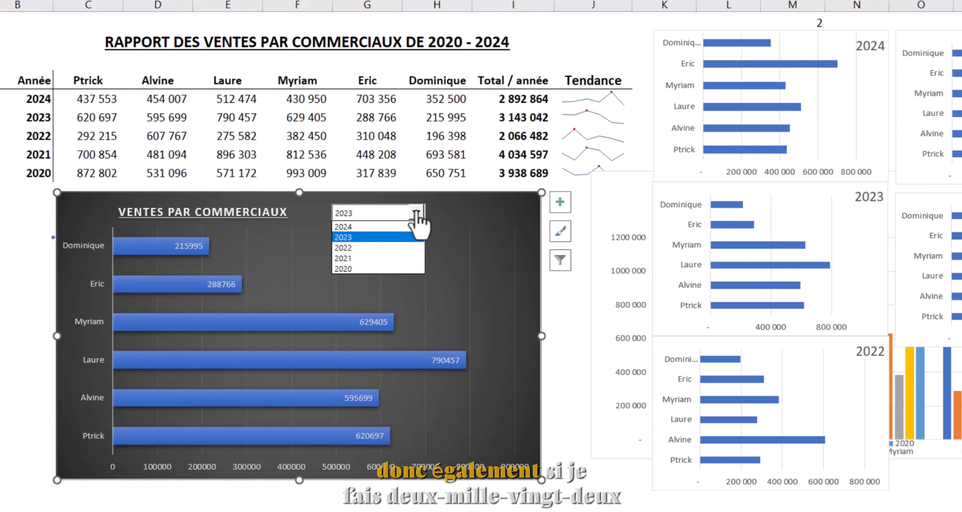
pyautogui.click(374, 248)
pyautogui.click(416, 213)
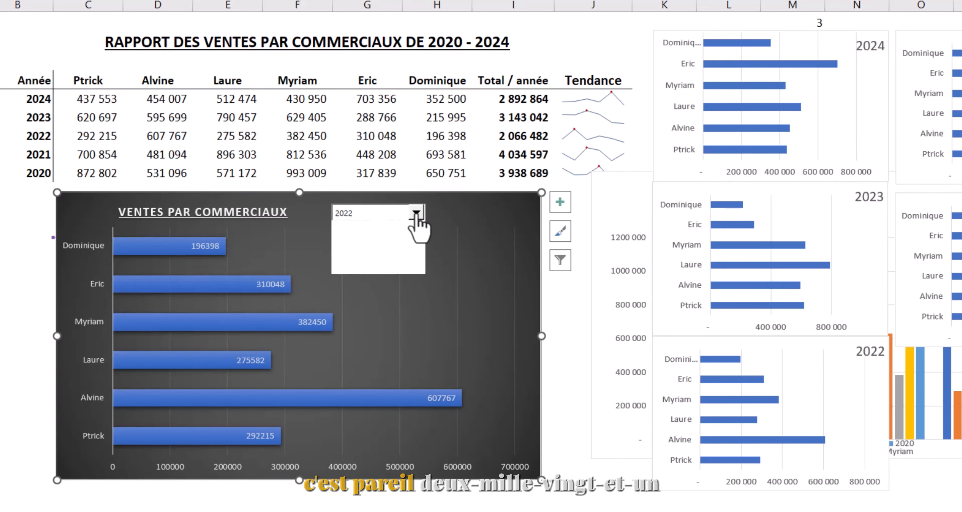
pyautogui.click(359, 261)
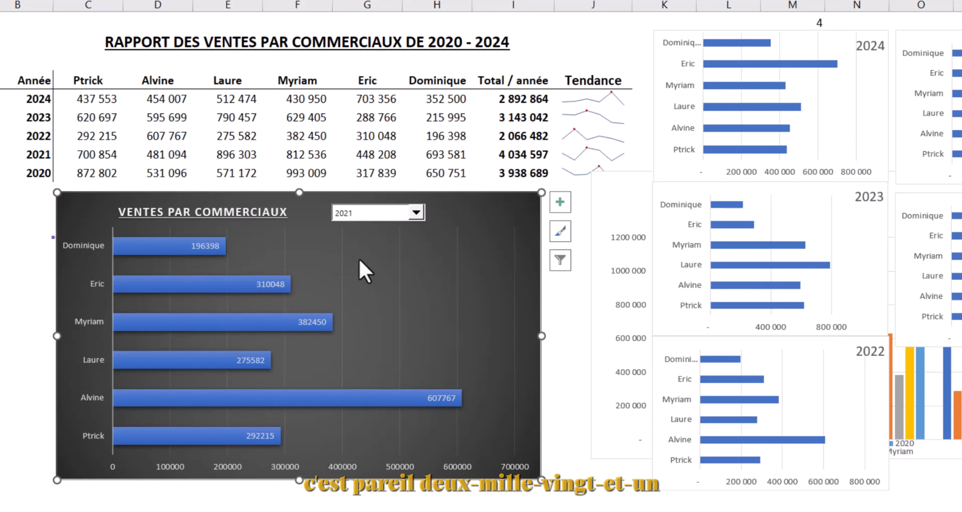
pyautogui.click(416, 213)
pyautogui.click(352, 227)
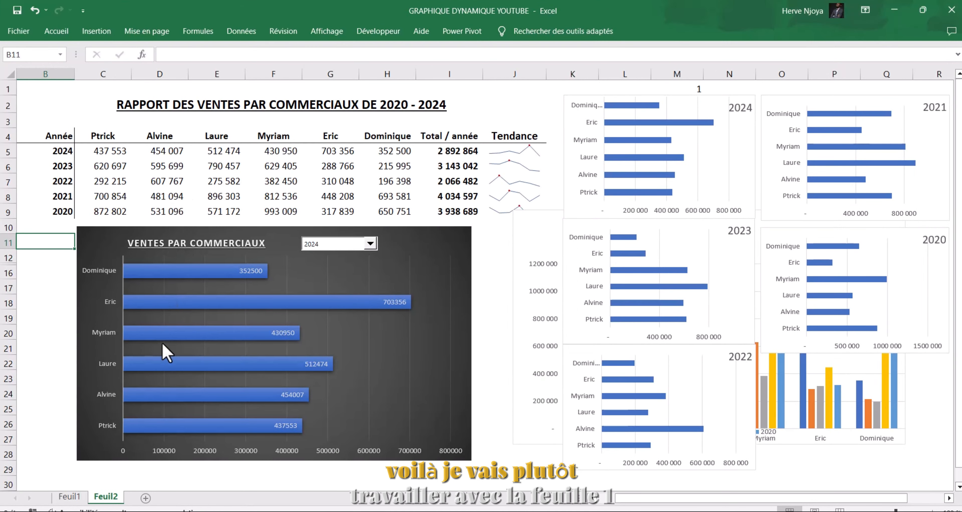
# Go to sheet Feuil1 and examine the month list in B4:B15 and the five agencies' sales figures in C4:G15
pyautogui.click(70, 497)
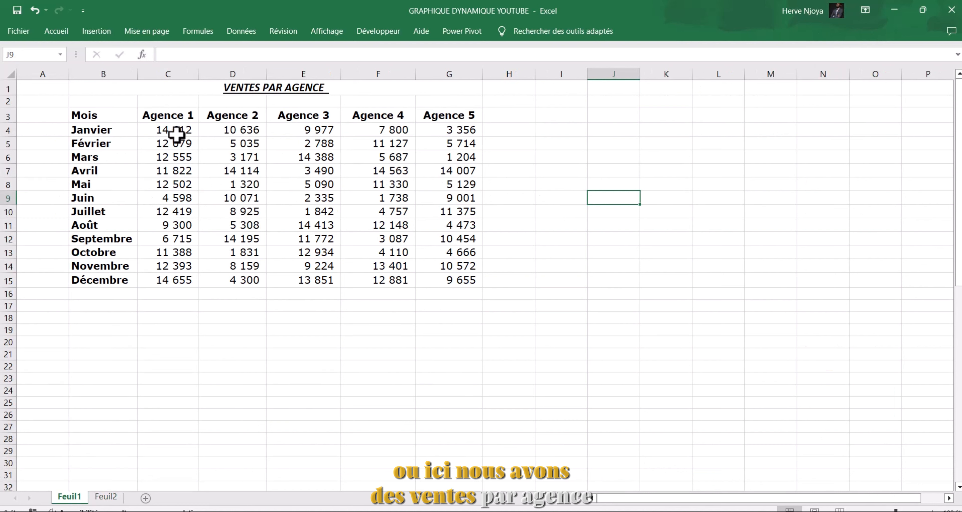
pyautogui.moveTo(175, 121); pyautogui.dragTo(180, 281)
pyautogui.moveTo(99, 131); pyautogui.dragTo(108, 277)
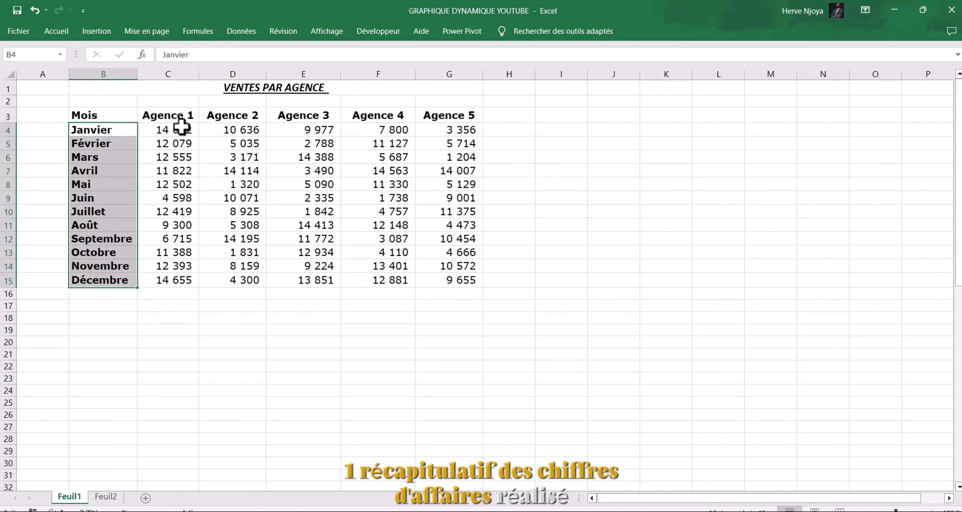
pyautogui.moveTo(195, 129); pyautogui.dragTo(448, 282)
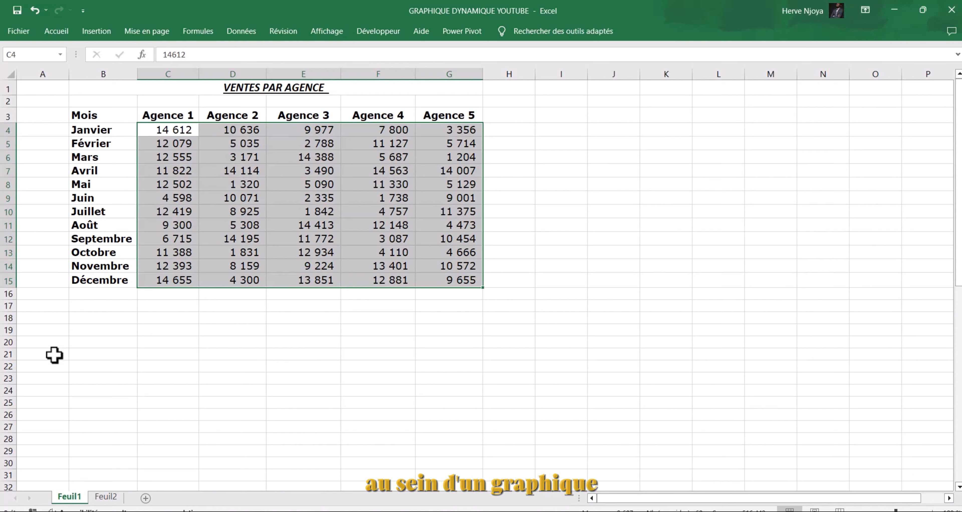
# Return to Feuil2 and view the dynamic chart for 2021 and 2022
pyautogui.click(105, 497)
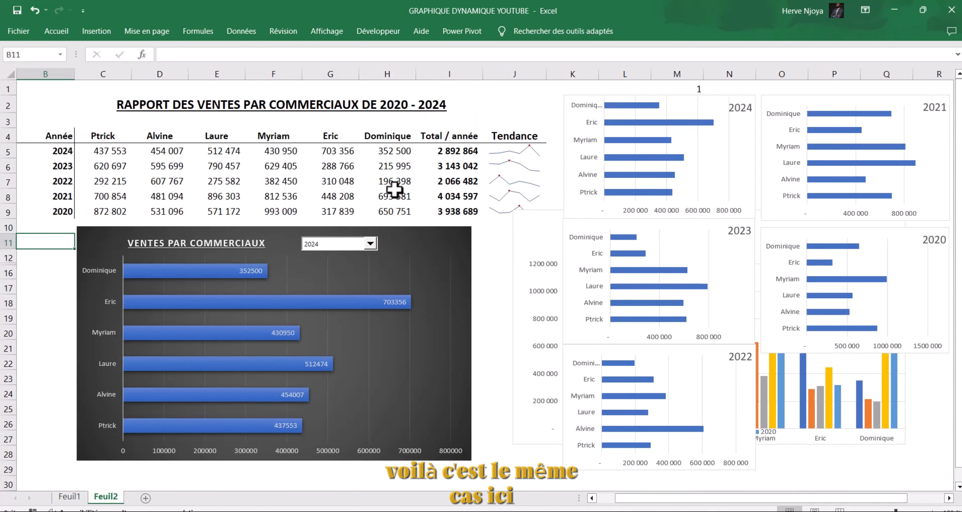
pyautogui.click(371, 243)
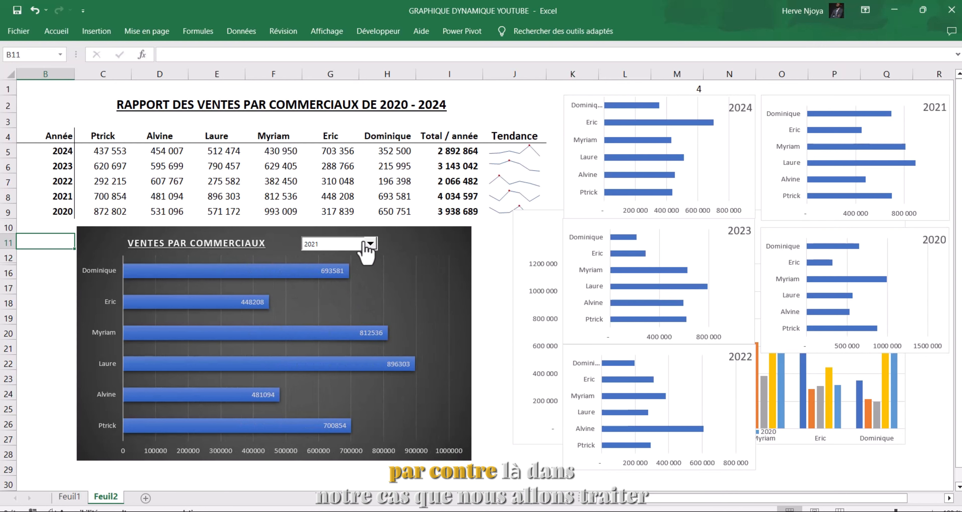
pyautogui.click(370, 244)
pyautogui.press('Escape')
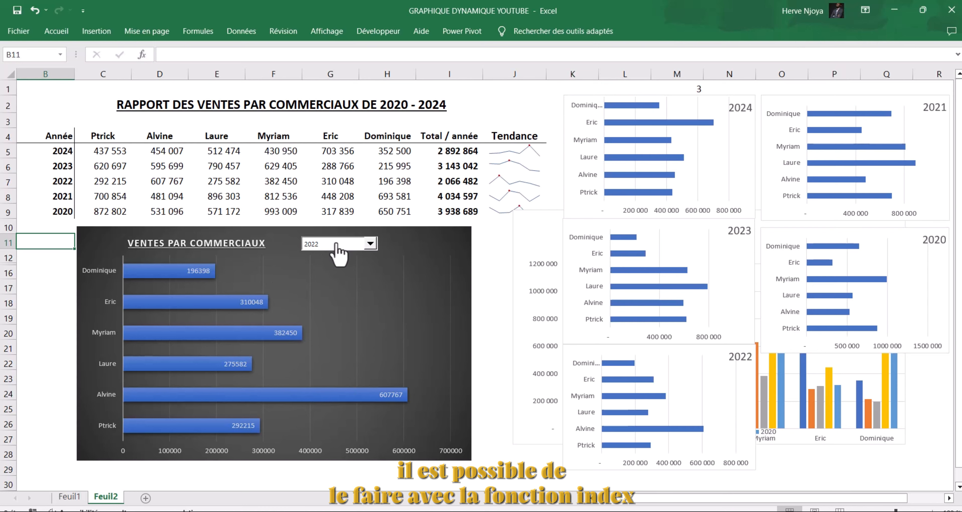
# Go back to Feuil1, select empty cell C18, and make sure the Développeur main tab is enabled in the ribbon customization options
pyautogui.click(70, 496)
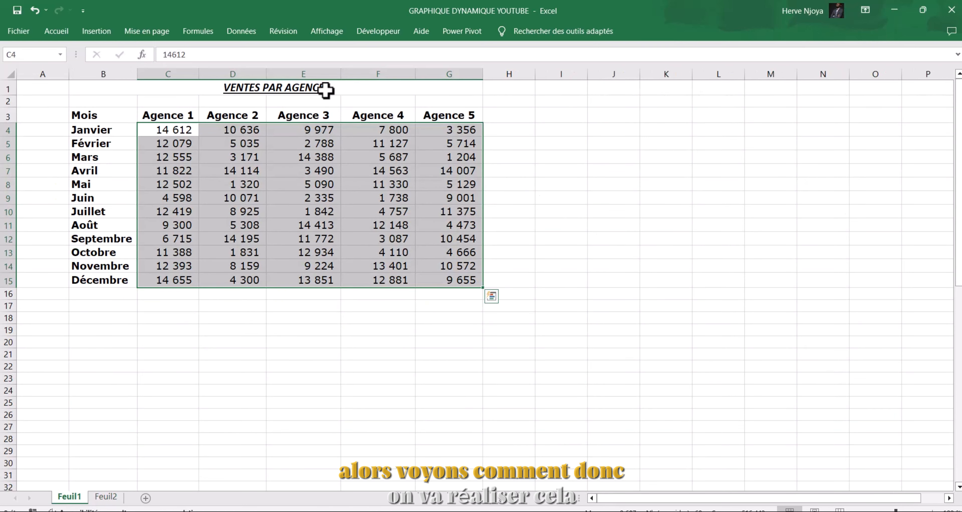
pyautogui.click(191, 324)
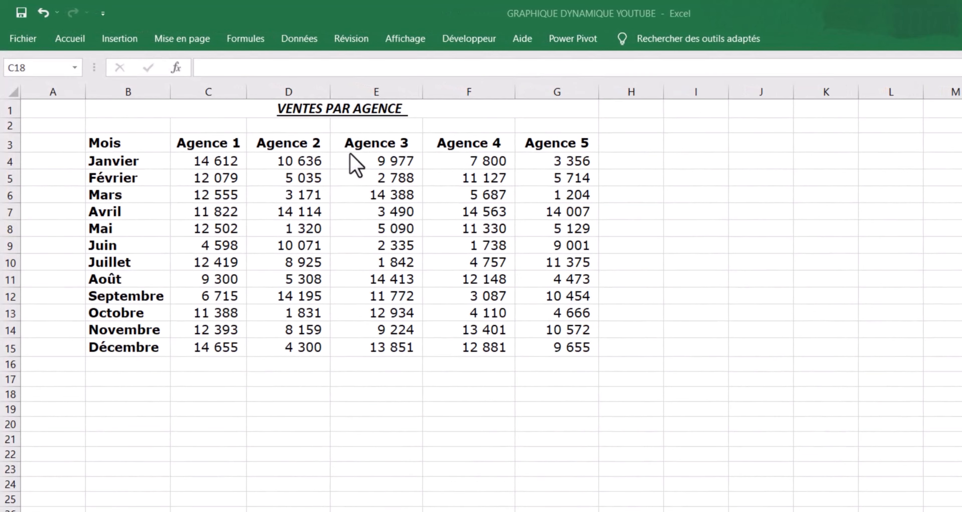
pyautogui.click(465, 39)
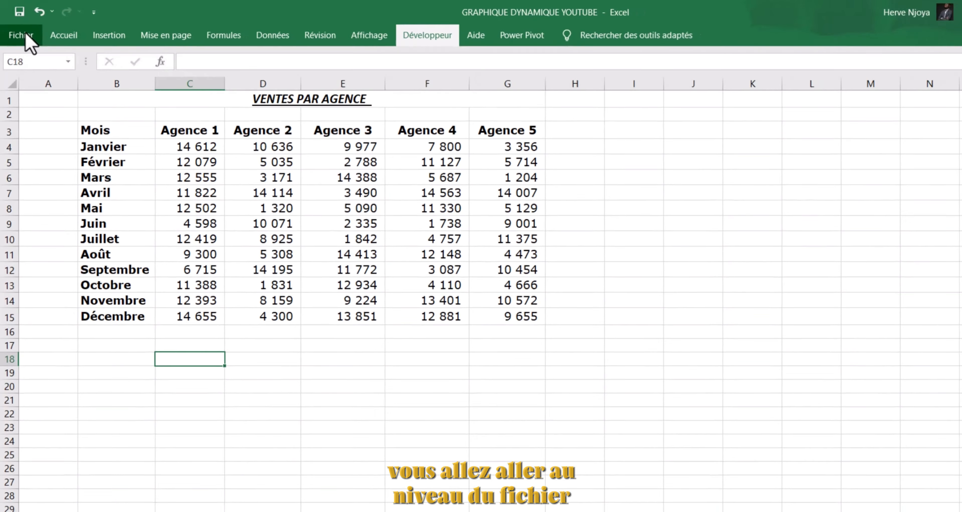
pyautogui.click(24, 39)
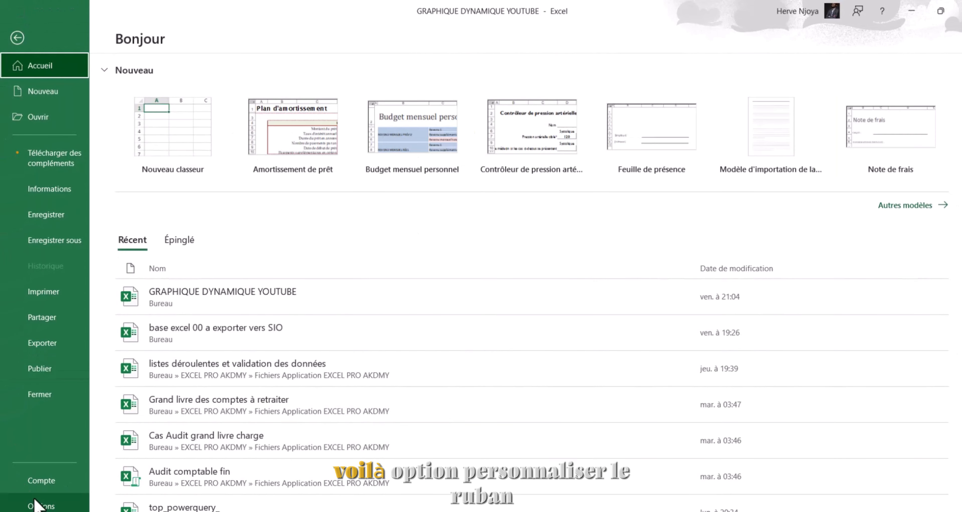
pyautogui.click(38, 505)
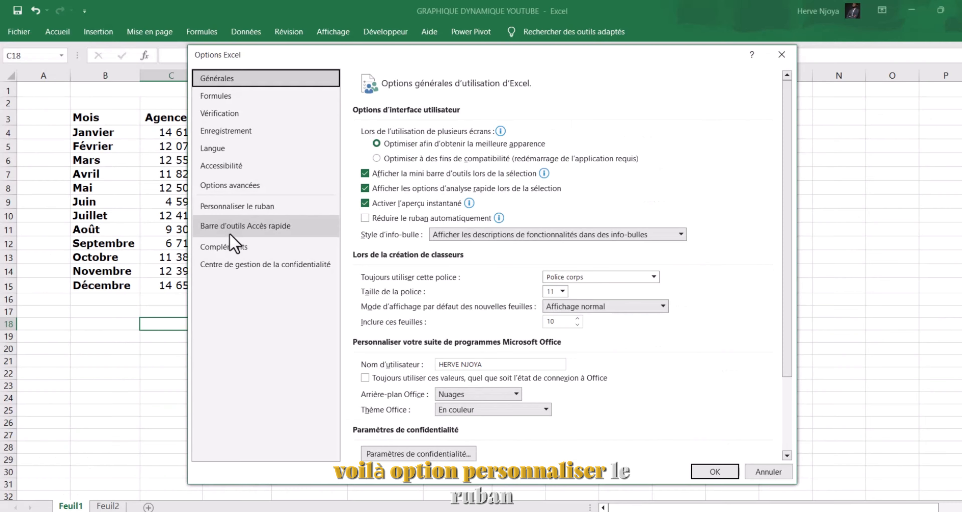
pyautogui.click(239, 206)
pyautogui.click(600, 270)
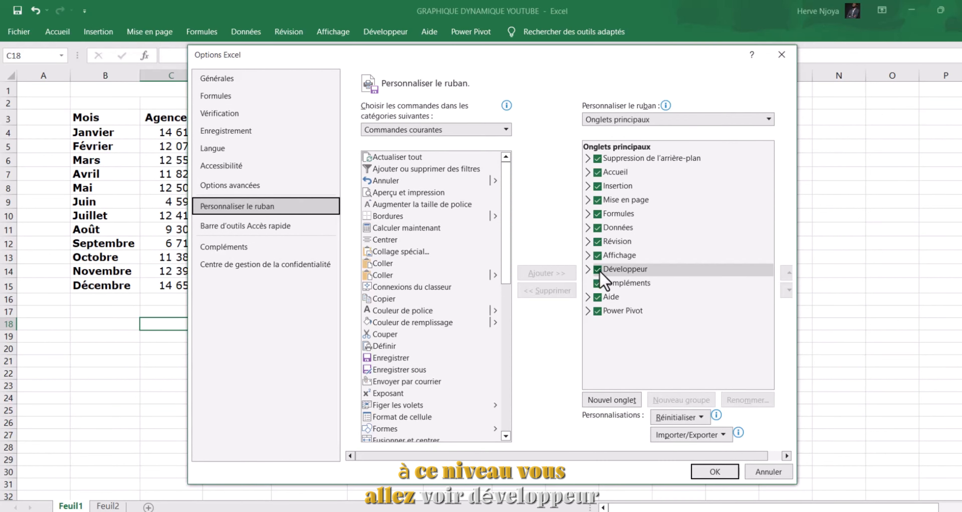
pyautogui.click(598, 269)
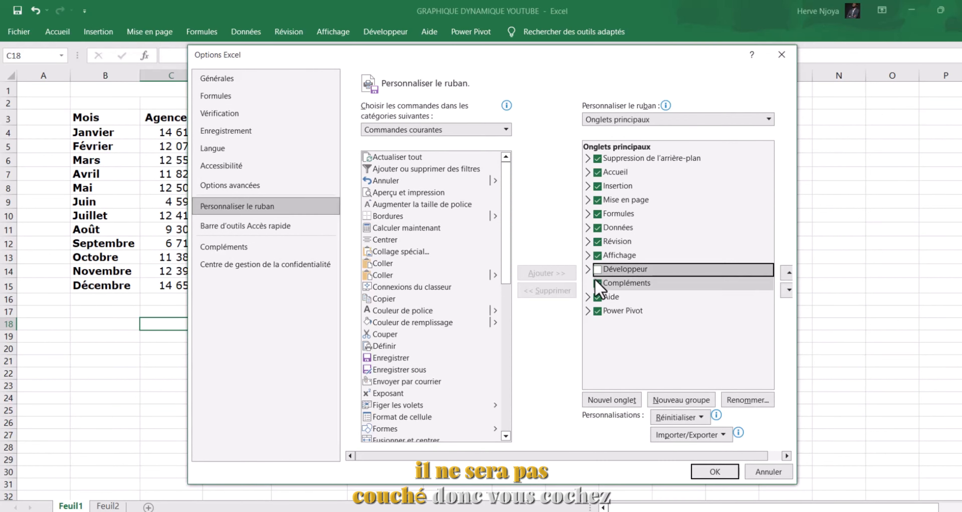
pyautogui.click(597, 269)
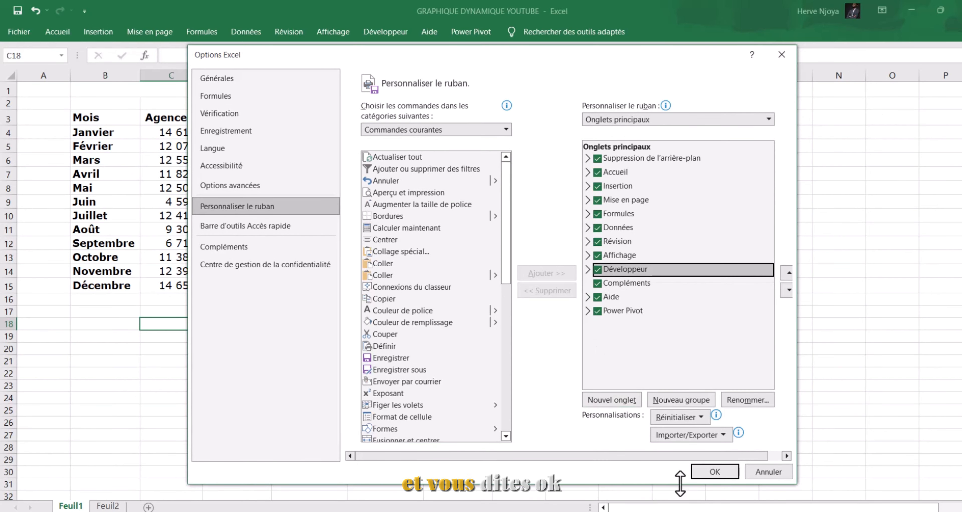
pyautogui.click(714, 471)
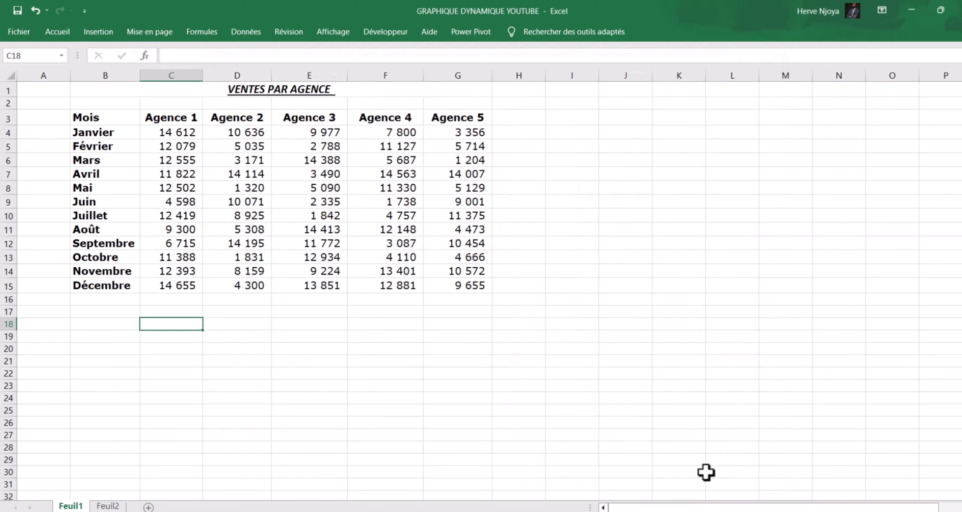
# Insert a combo box form control beside the agency table, spanning columns I and J at rows 2 to 3
pyautogui.click(385, 31)
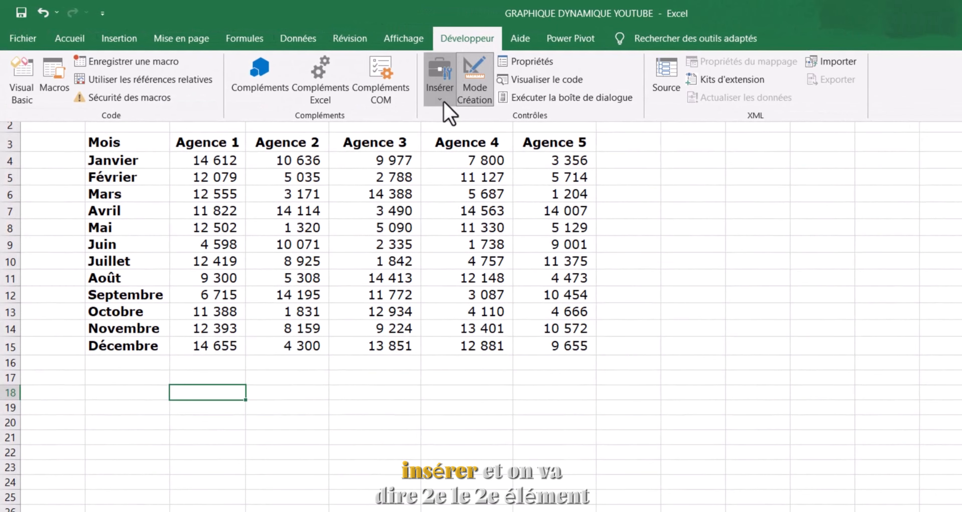
pyautogui.click(394, 89)
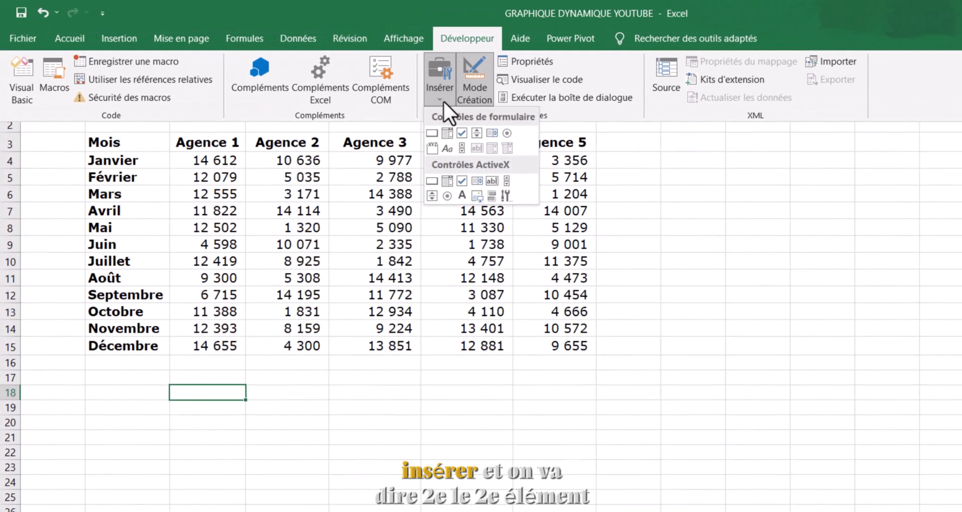
pyautogui.click(448, 134)
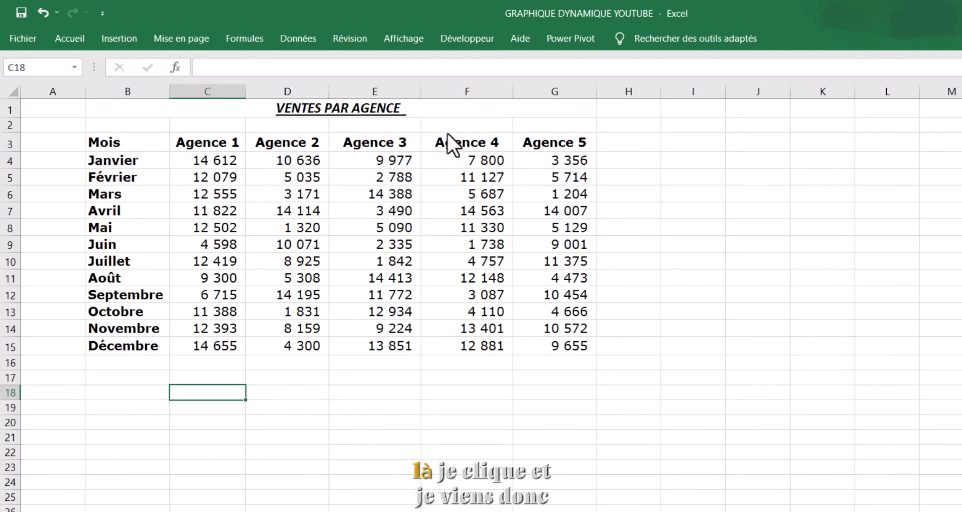
pyautogui.moveTo(690, 126); pyautogui.dragTo(806, 144)
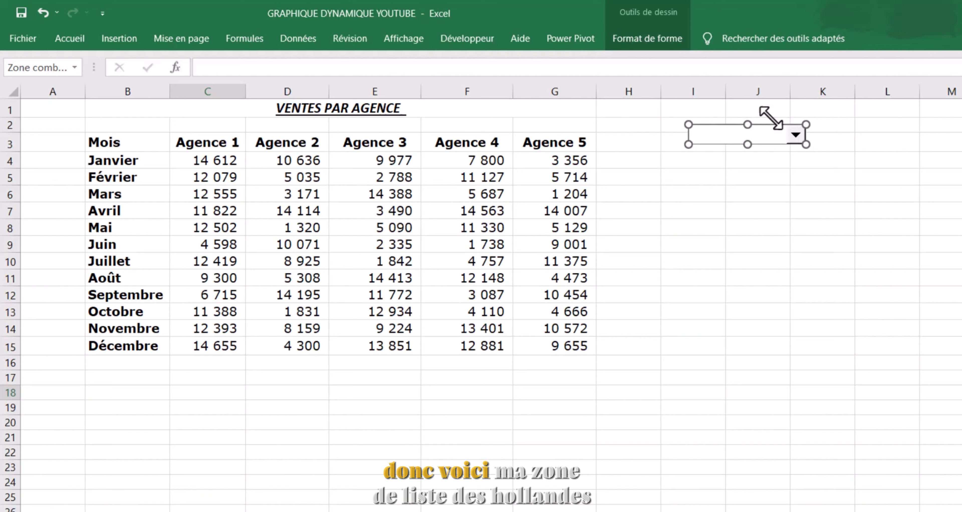
# Set the combo box's input range to the months in $B$4:$B$15 through its control format settings
pyautogui.rightClick(744, 133)
pyautogui.rightClick(739, 133)
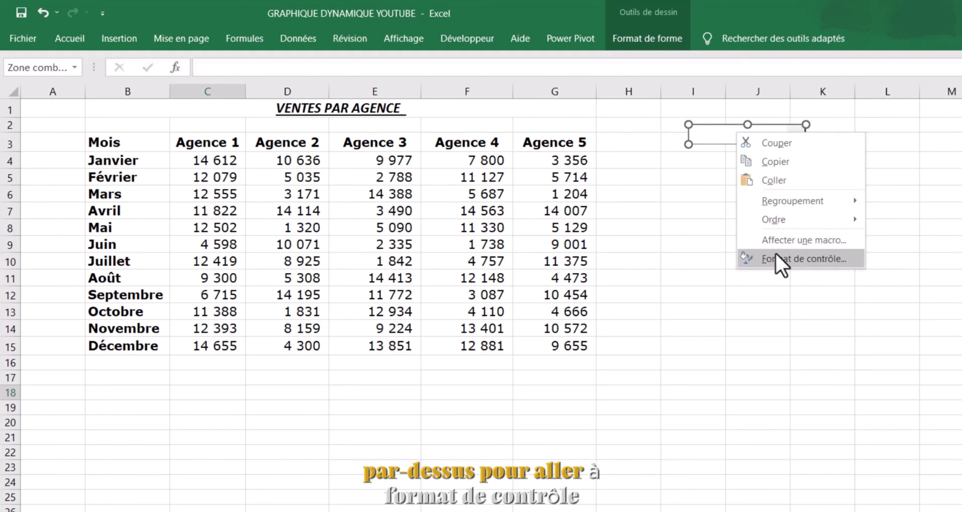
pyautogui.click(781, 261)
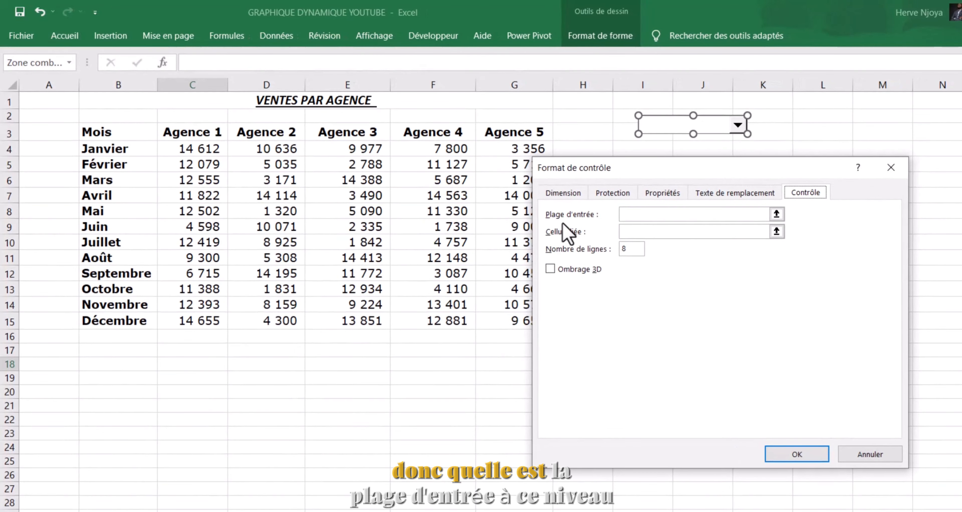
pyautogui.click(777, 215)
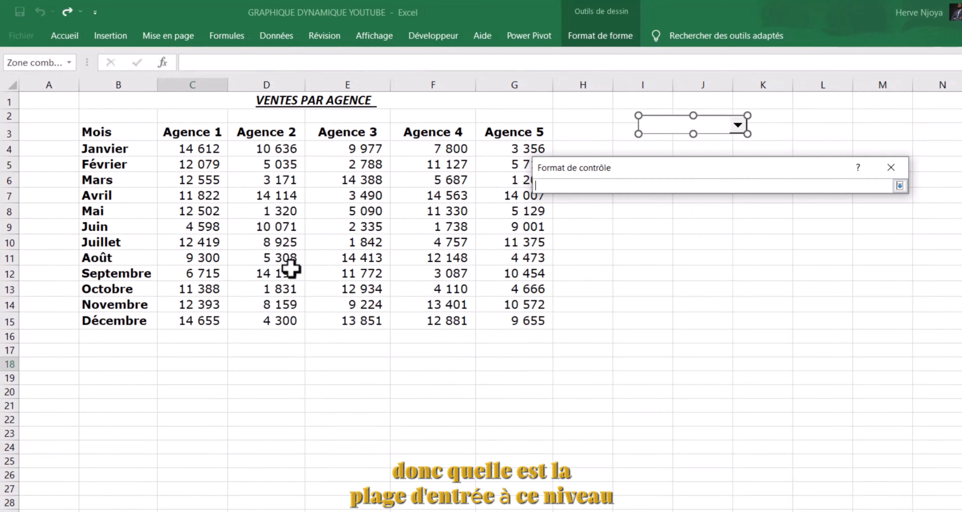
pyautogui.moveTo(122, 148); pyautogui.dragTo(112, 316)
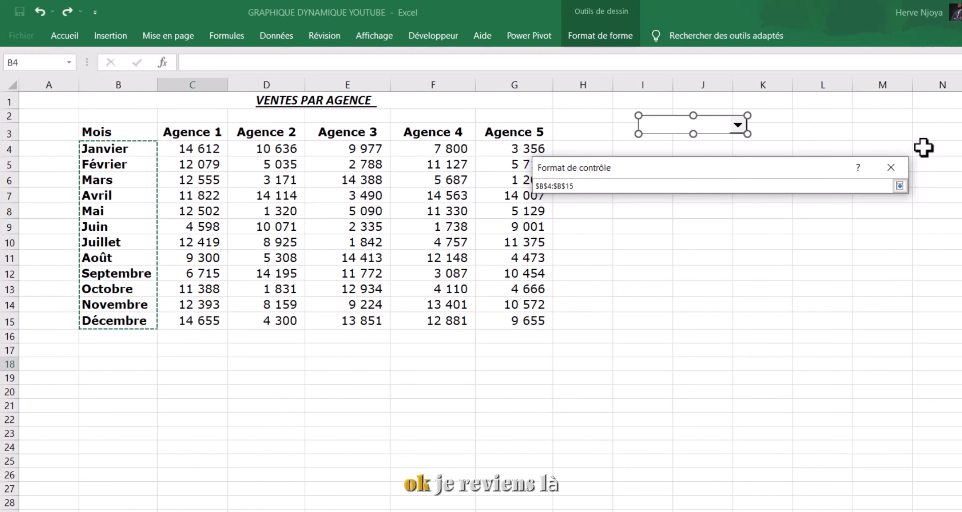
pyautogui.click(899, 185)
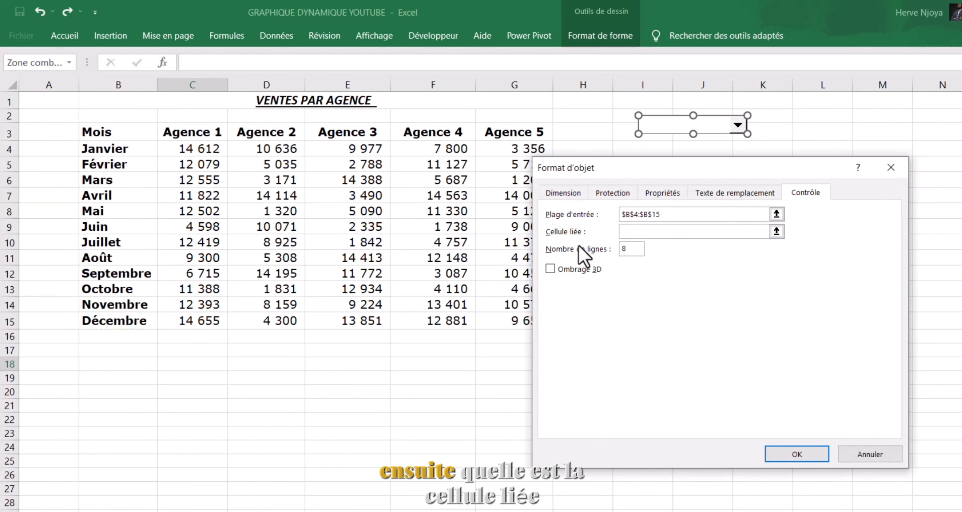
# Link the combo box to cell $K$1, set its number of lines to 12, enable 3D shading, and apply the settings
pyautogui.click(776, 231)
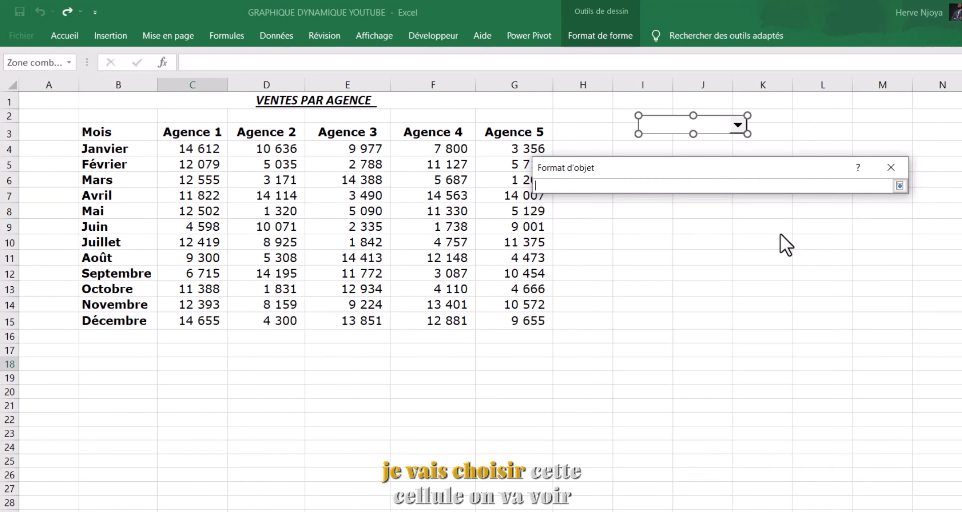
pyautogui.click(779, 101)
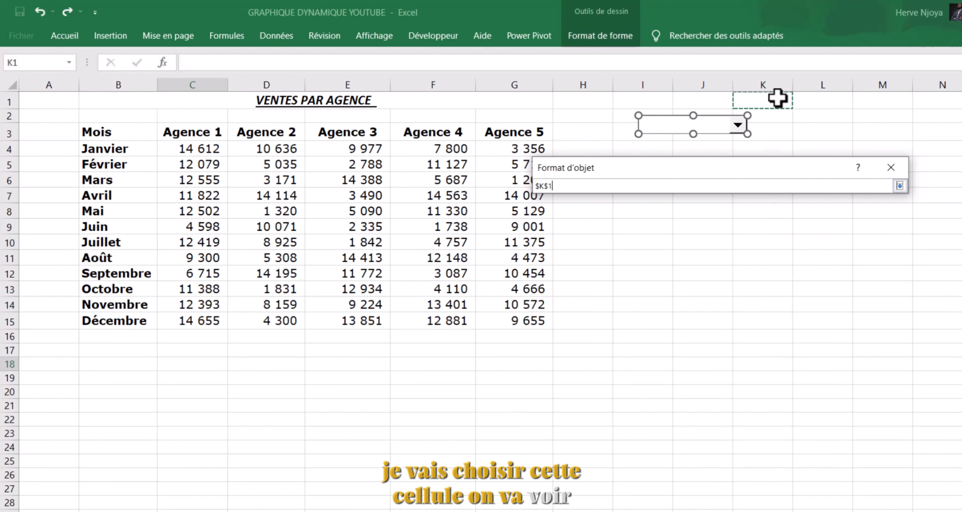
pyautogui.click(899, 186)
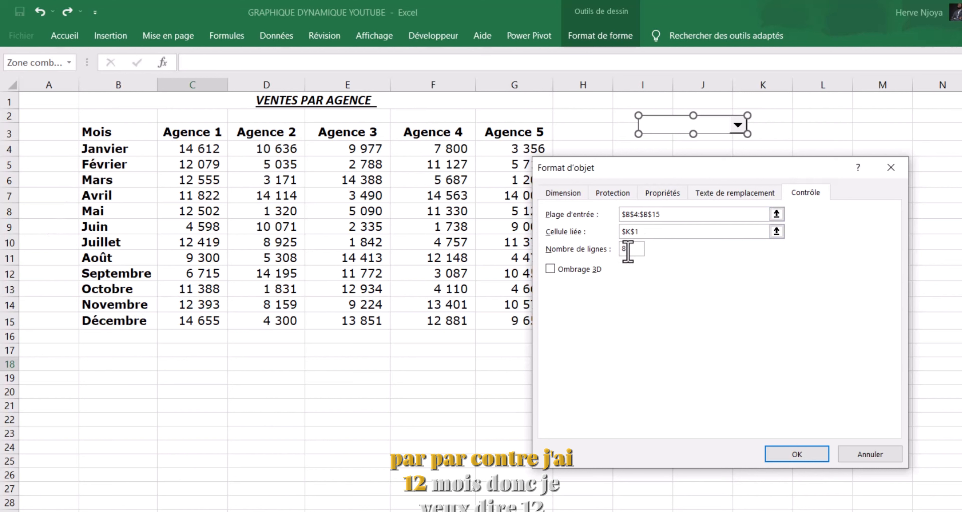
pyautogui.press('BackSpace')
pyautogui.write('12')
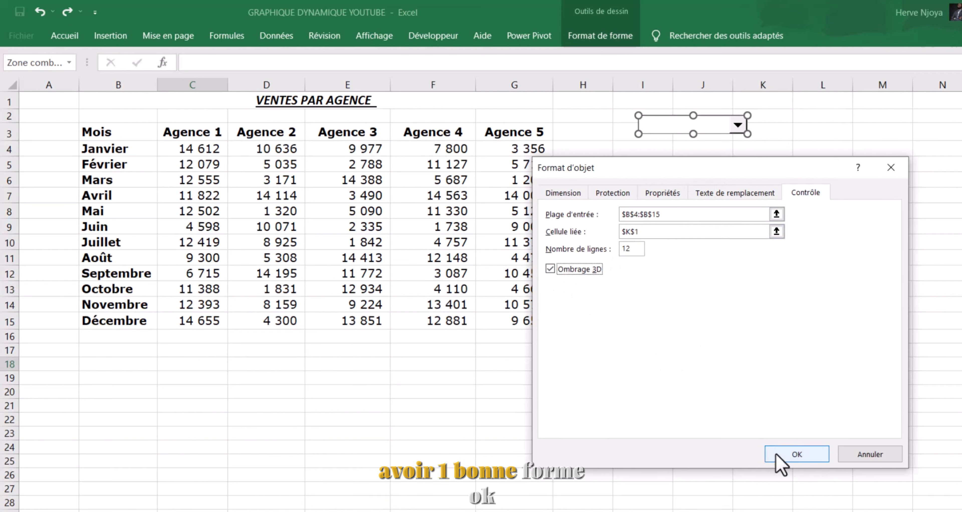
pyautogui.click(788, 455)
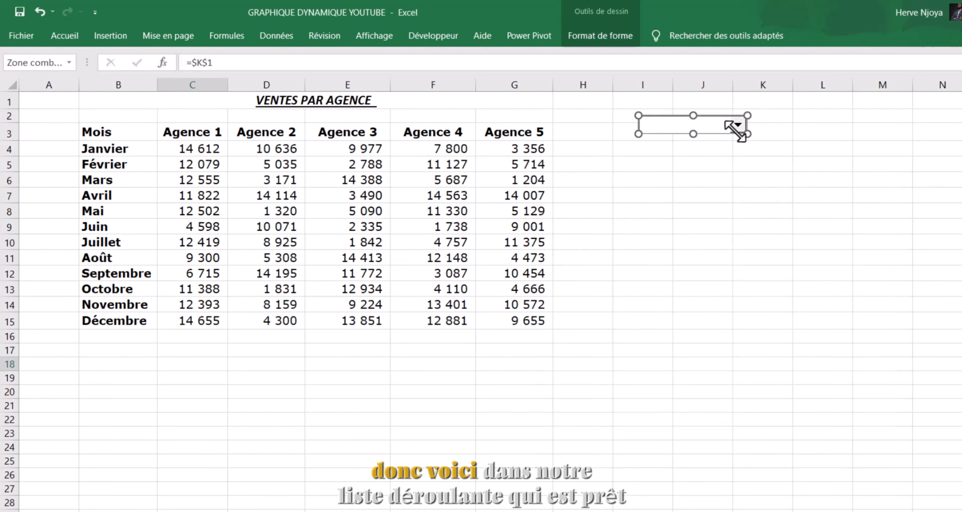
# Test the combo box by choosing Janvier, Février, Mars and Mai, checking linked cell K1
pyautogui.moveTo(765, 187); pyautogui.dragTo(745, 153)
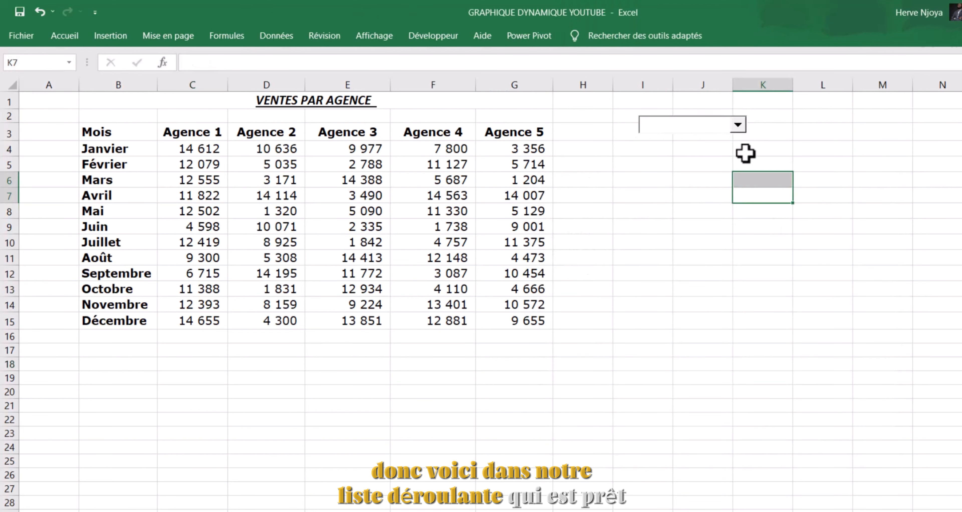
pyautogui.click(738, 125)
pyautogui.click(703, 138)
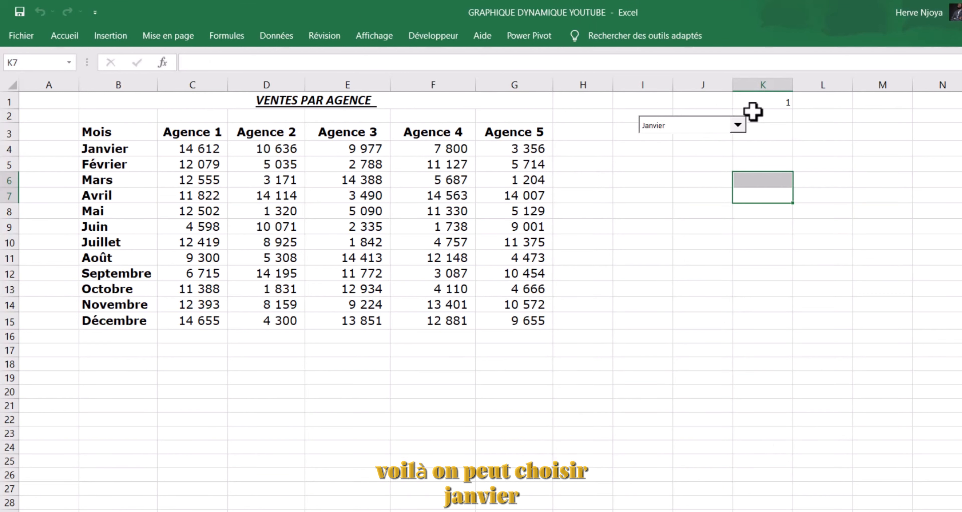
pyautogui.click(771, 100)
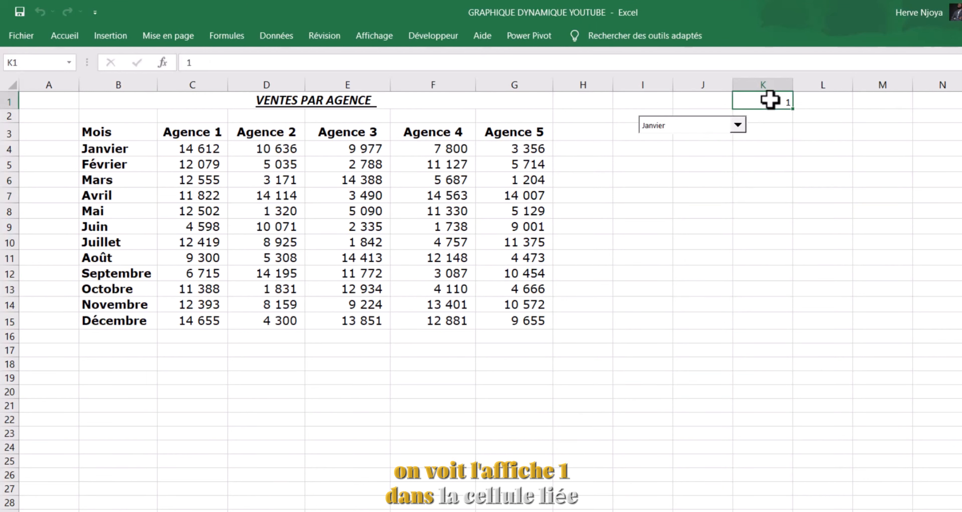
pyautogui.click(737, 126)
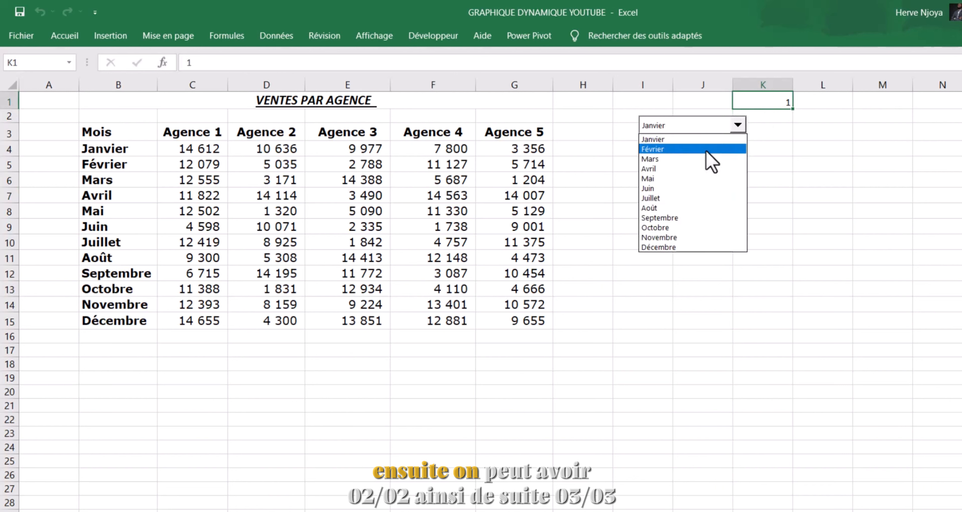
pyautogui.click(711, 149)
pyautogui.click(738, 126)
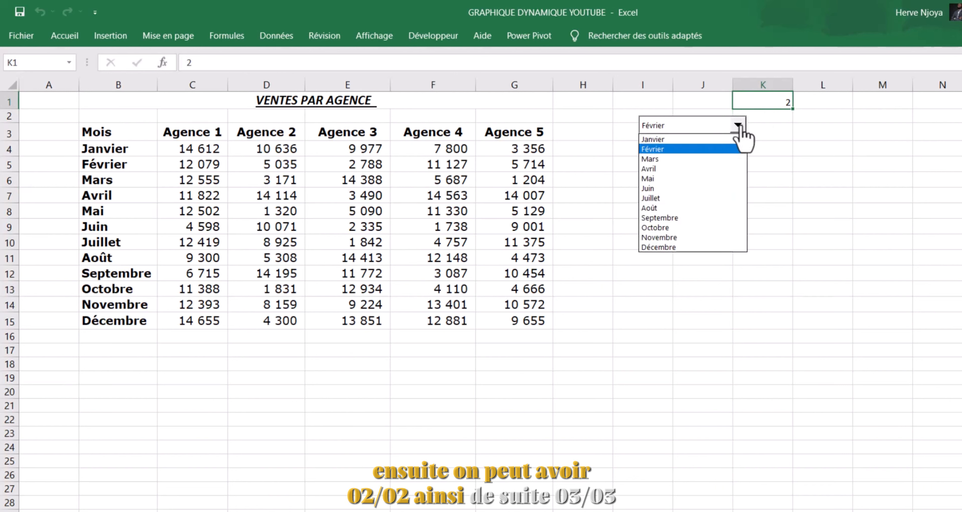
pyautogui.click(704, 158)
pyautogui.click(737, 131)
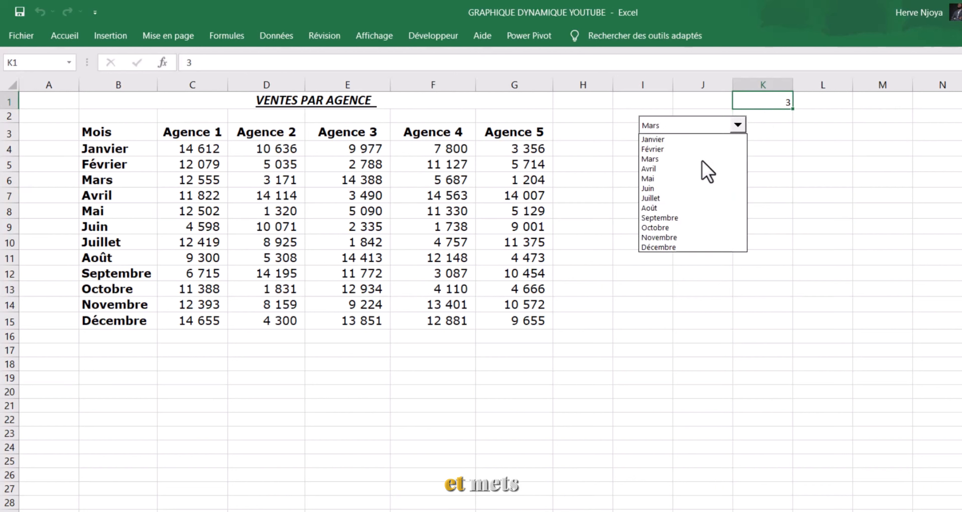
pyautogui.click(680, 179)
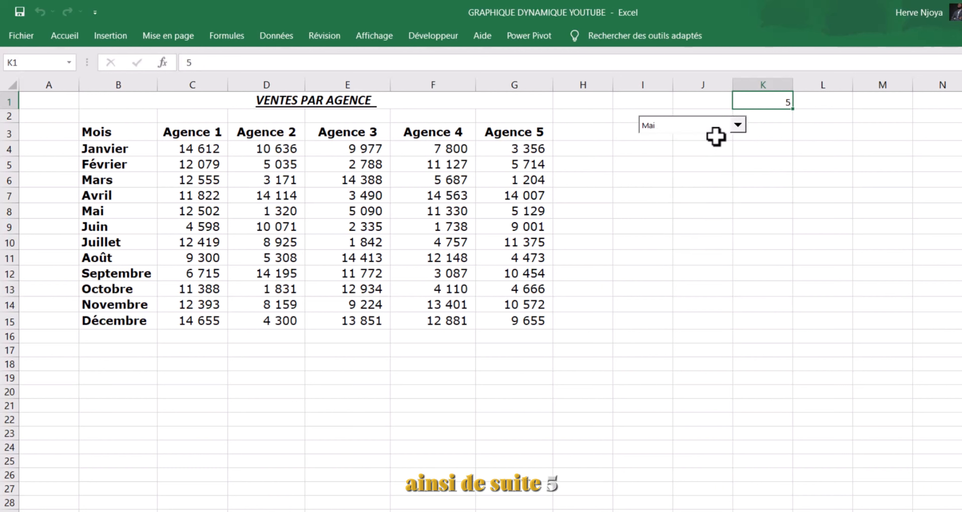
pyautogui.click(687, 166)
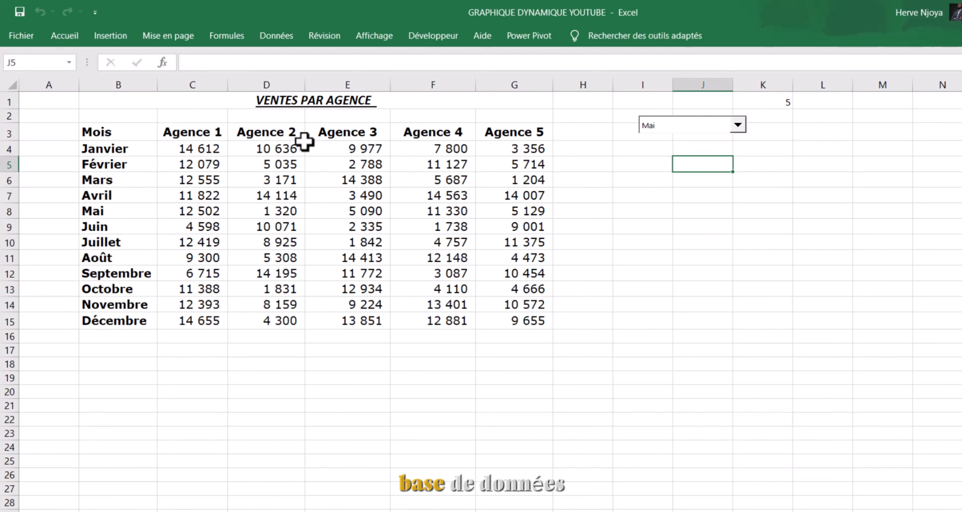
# Format the agency data in $B$3:$G$15 as a table with headers, using a style with a black header row
pyautogui.click(205, 180)
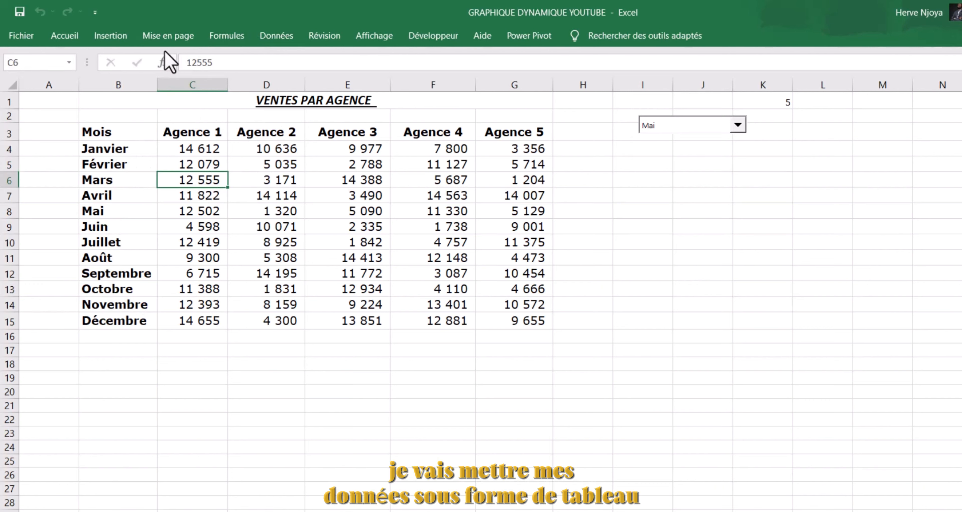
pyautogui.click(56, 35)
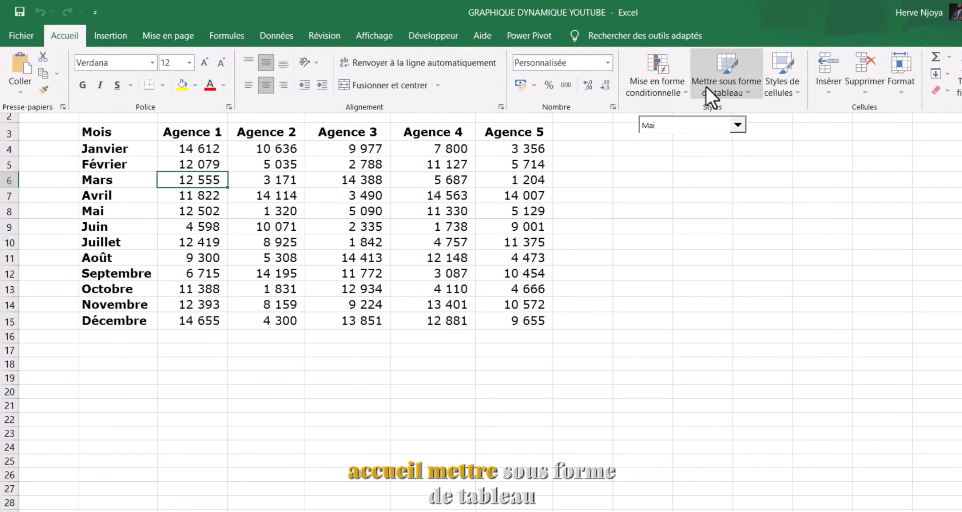
pyautogui.click(722, 92)
pyautogui.click(726, 182)
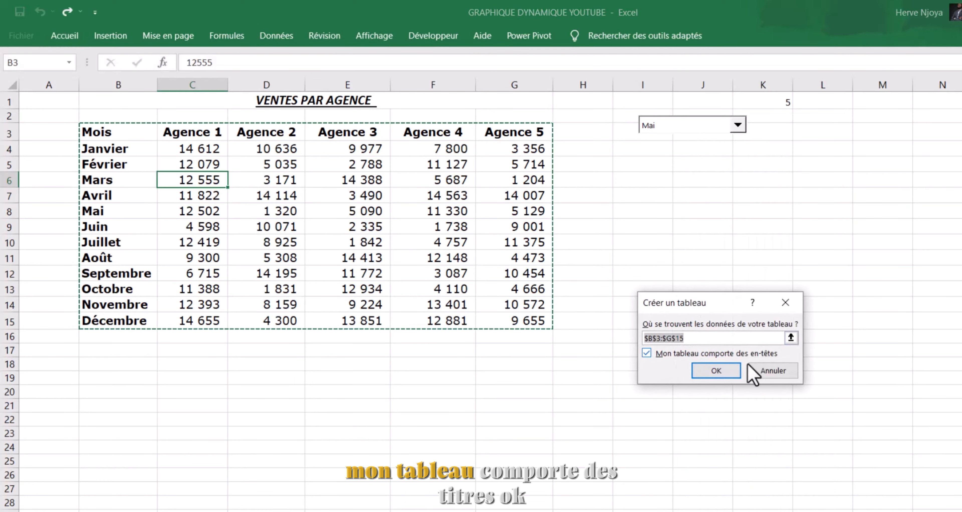
pyautogui.click(716, 370)
pyautogui.keyDown('ctrl'); pyautogui.click(689, 127); pyautogui.keyUp('ctrl')
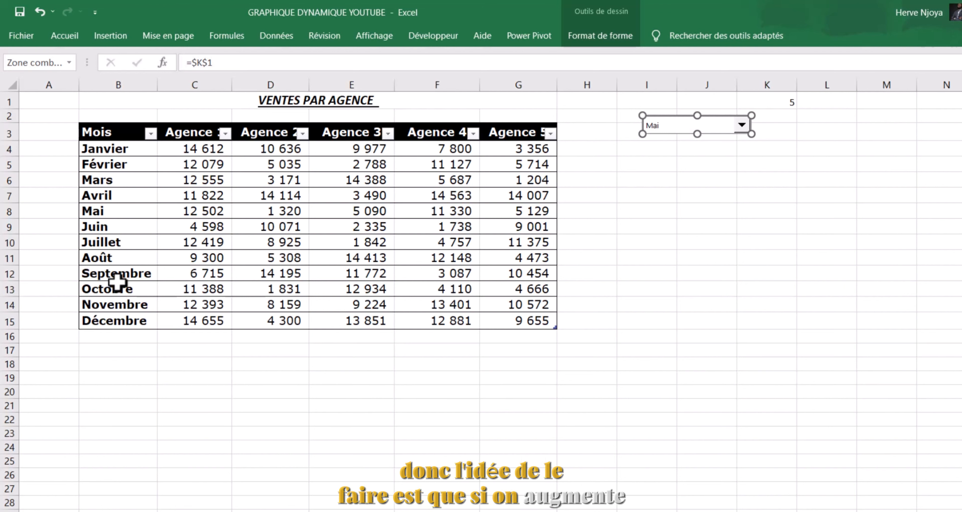
# Try adding a row with "janvier" in B16 below Décembre, check the combo box list for it, and undo the entry
pyautogui.click(116, 336)
pyautogui.moveTo(109, 368); pyautogui.dragTo(112, 404)
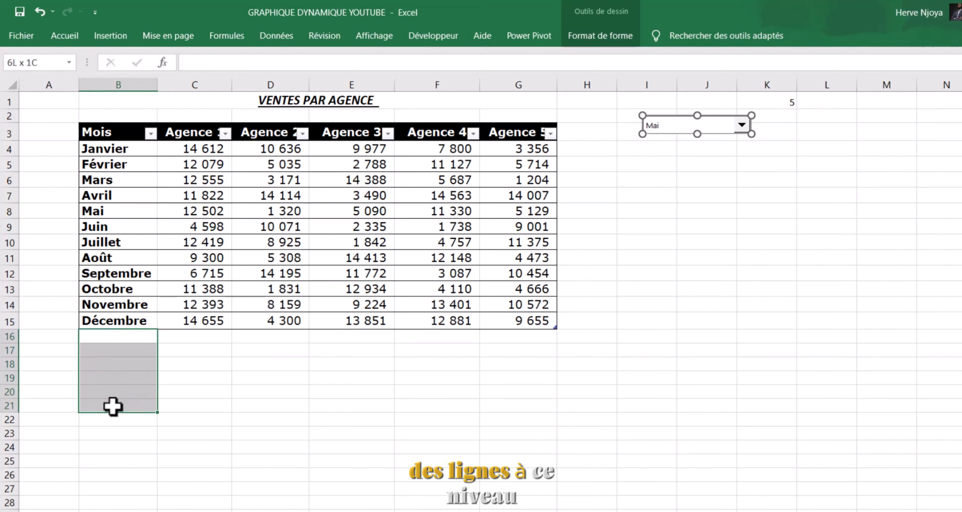
pyautogui.click(128, 339)
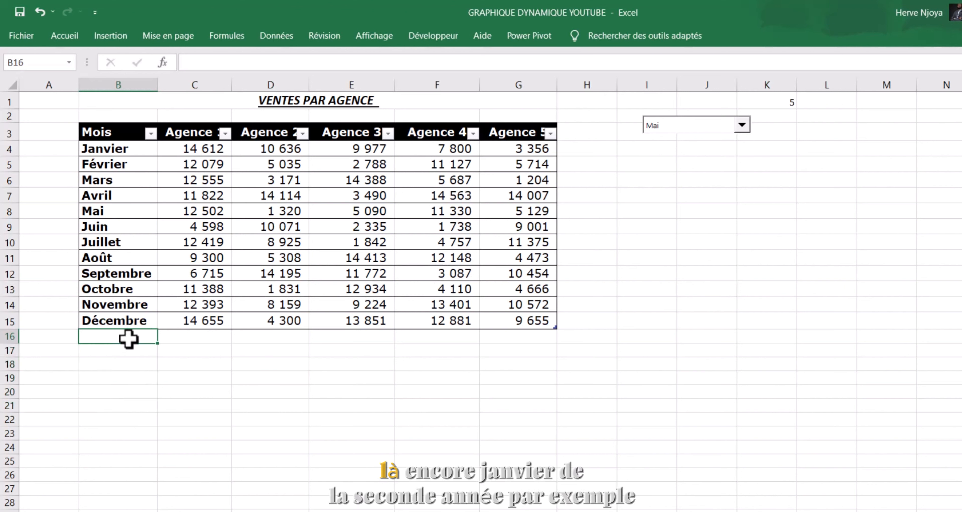
pyautogui.write('janvier')
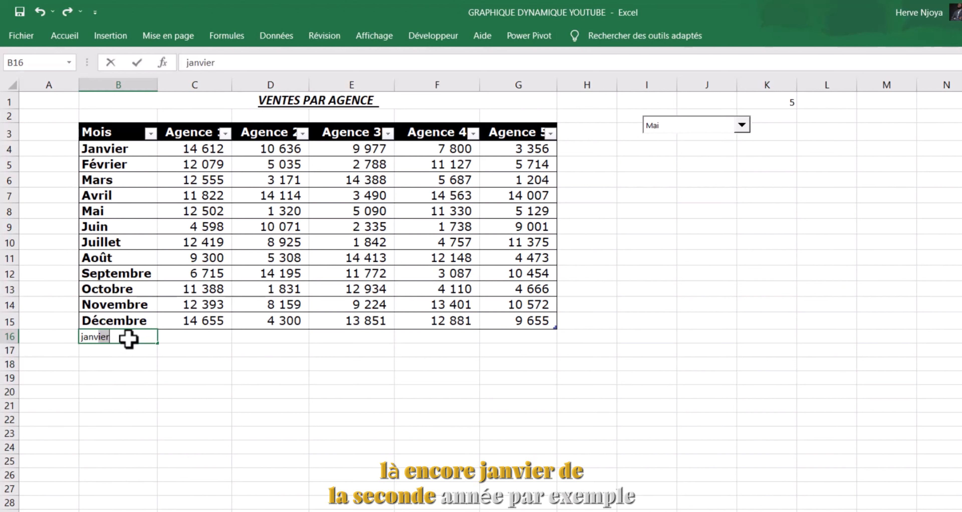
pyautogui.press('Return')
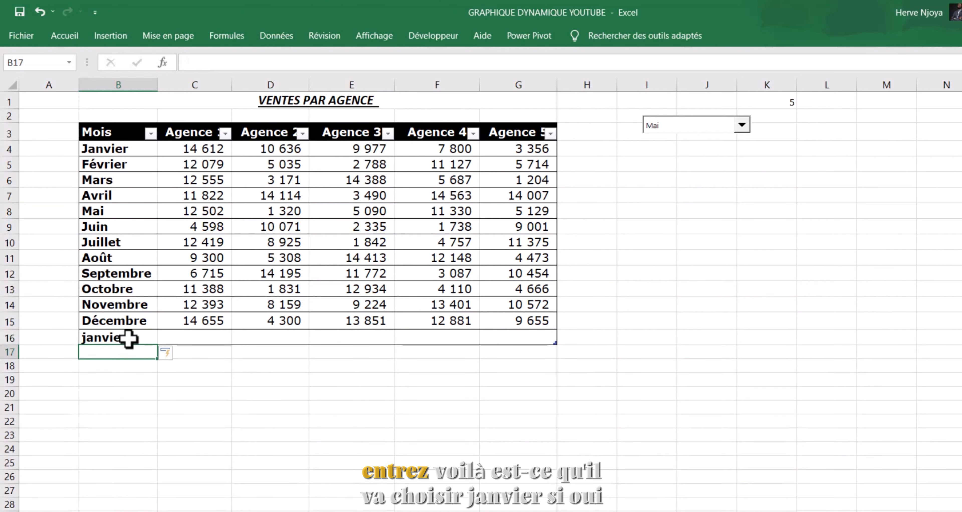
pyautogui.click(741, 125)
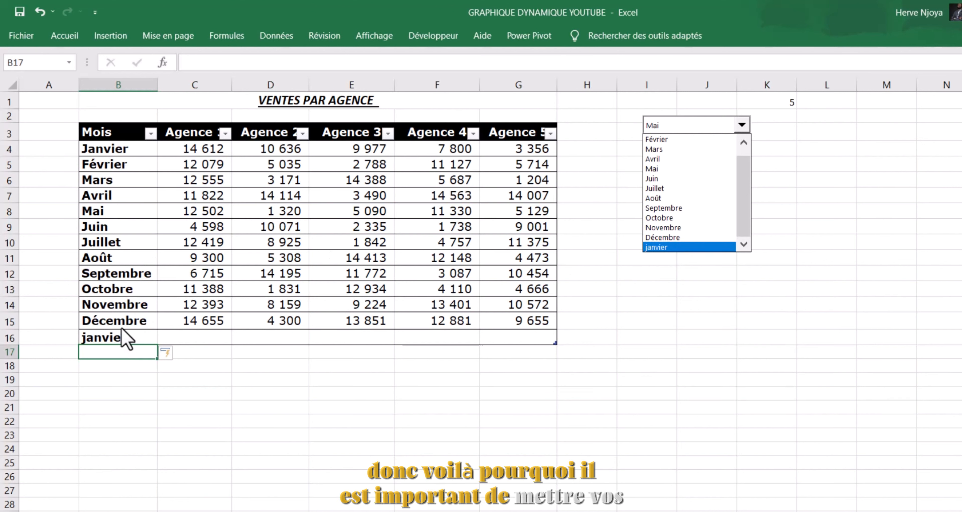
pyautogui.click(40, 12)
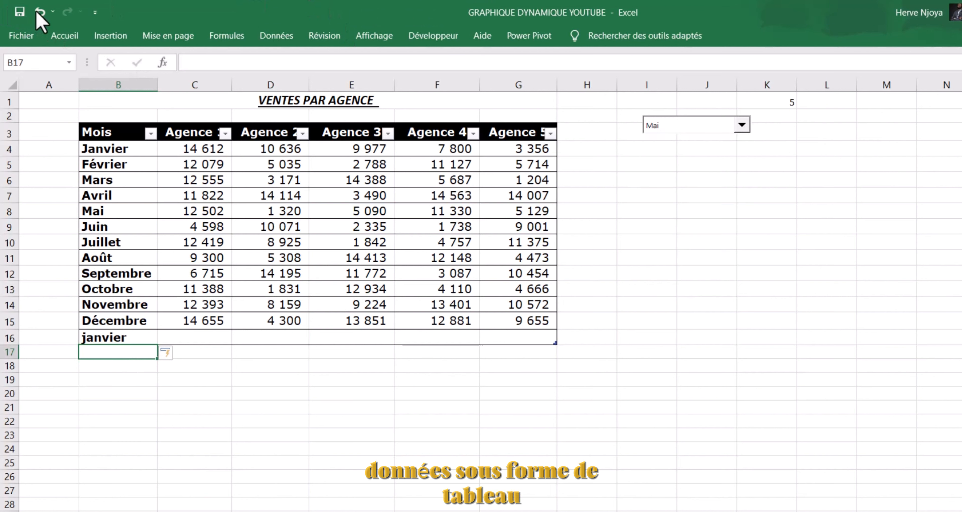
pyautogui.click(40, 12)
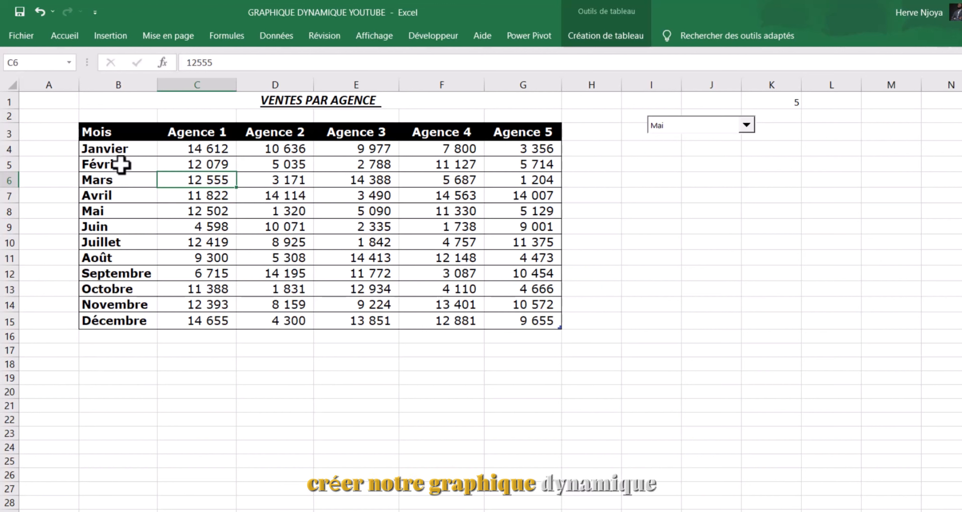
# Copy the table's header row from Mois to Agence 5 into row 20, starting at B20
pyautogui.moveTo(99, 131); pyautogui.dragTo(516, 122)
pyautogui.hotkey('ctrl', 'c')
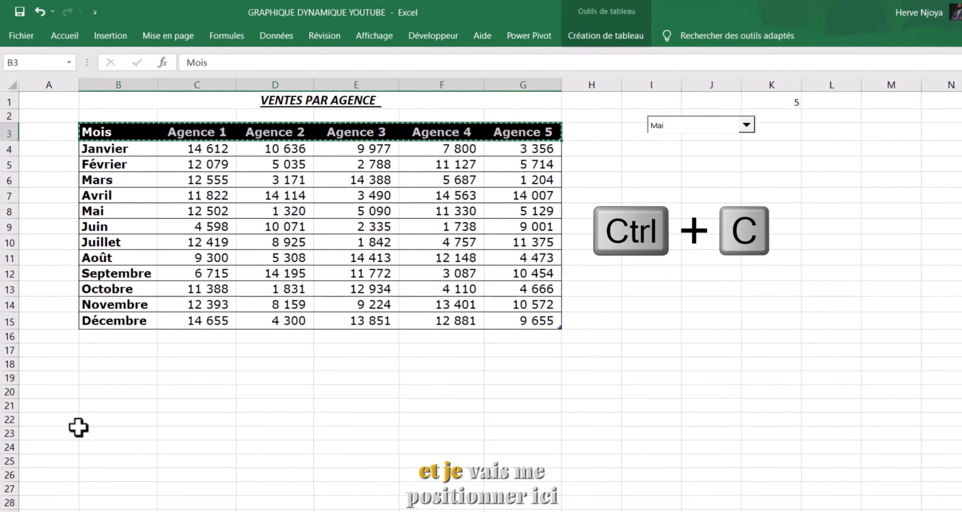
pyautogui.click(108, 390)
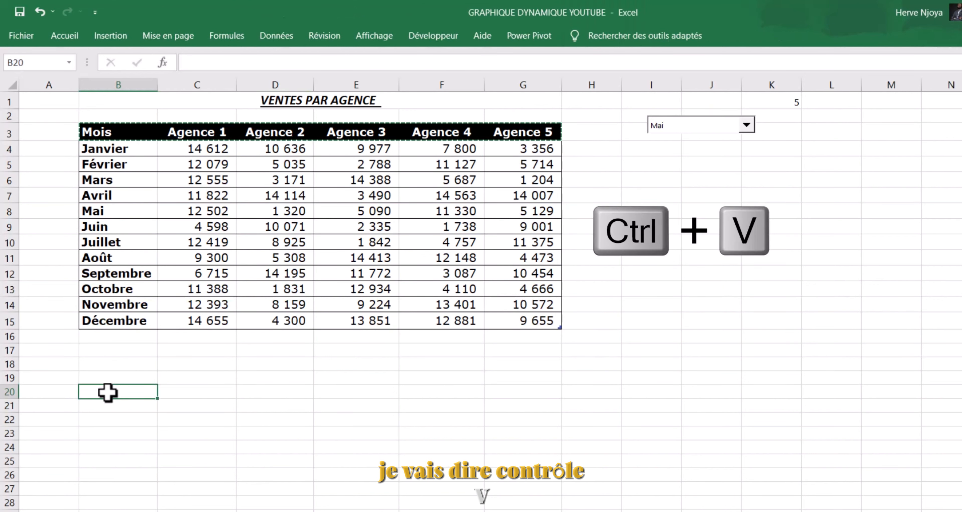
pyautogui.hotkey('ctrl', 'v')
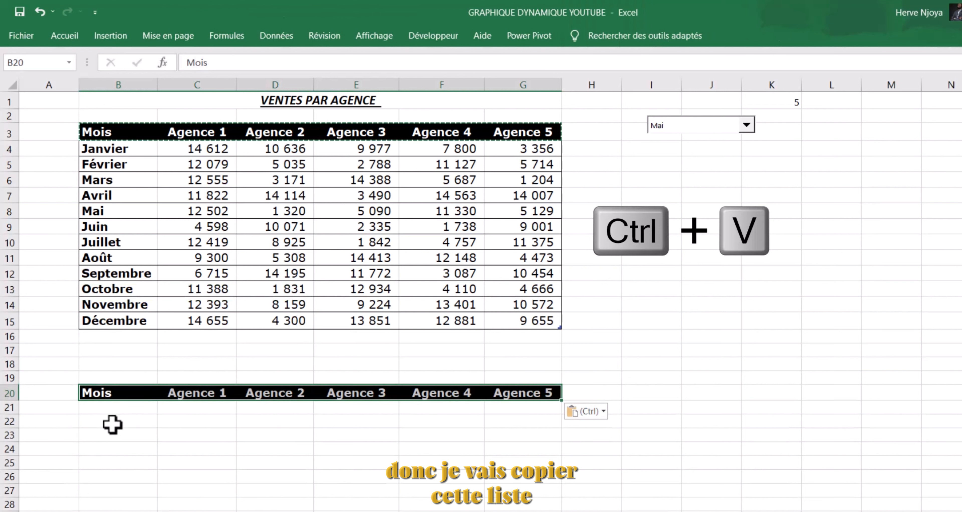
# Enter =INDEX(Tableau2[Mois];$K$1) in B21, under the copied Mois header
pyautogui.click(118, 410)
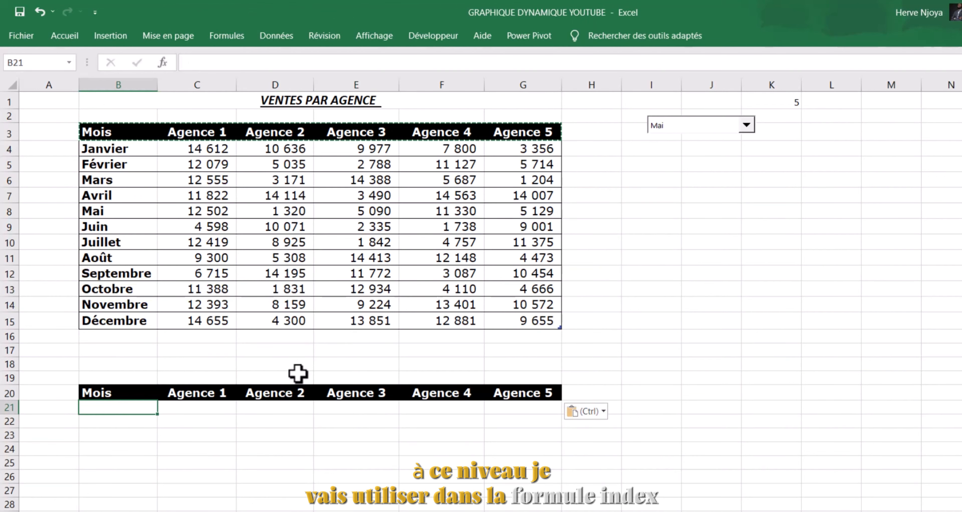
pyautogui.write('=')
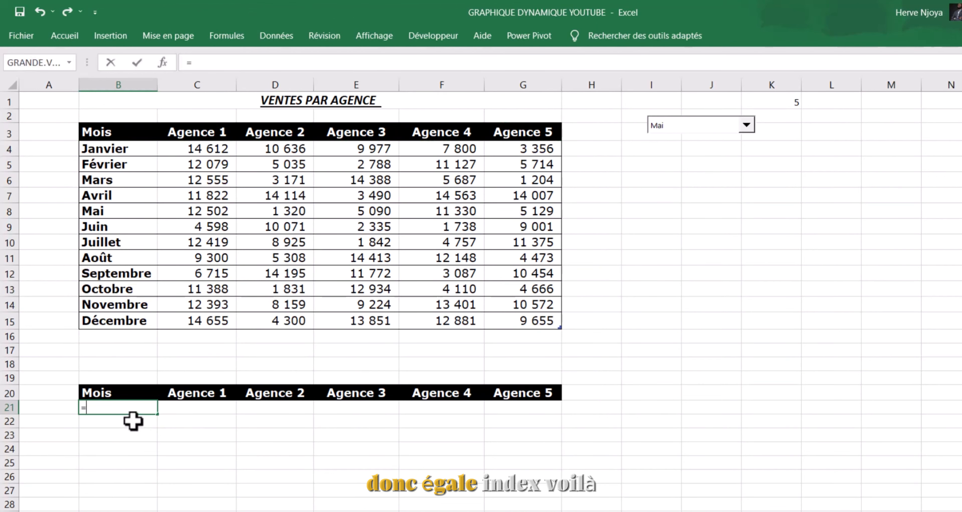
pyautogui.write('inde')
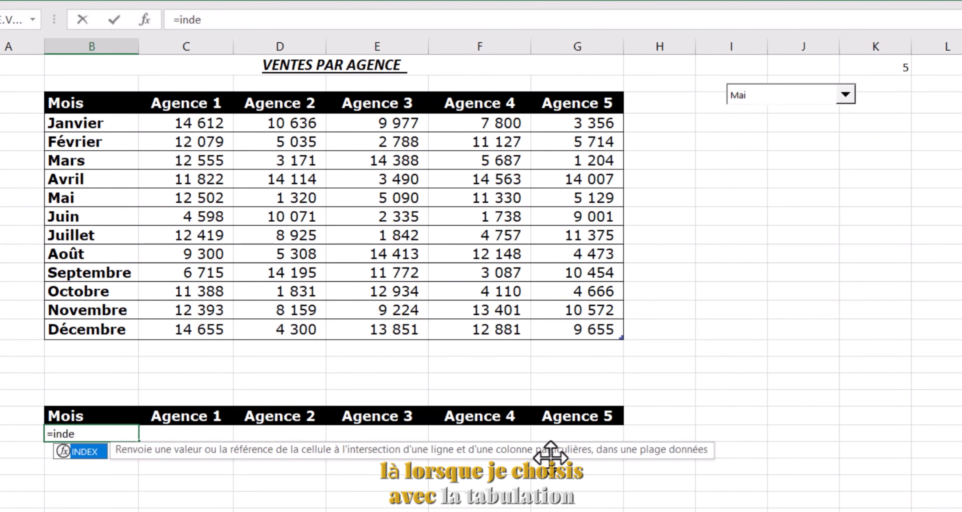
pyautogui.press('Tab')
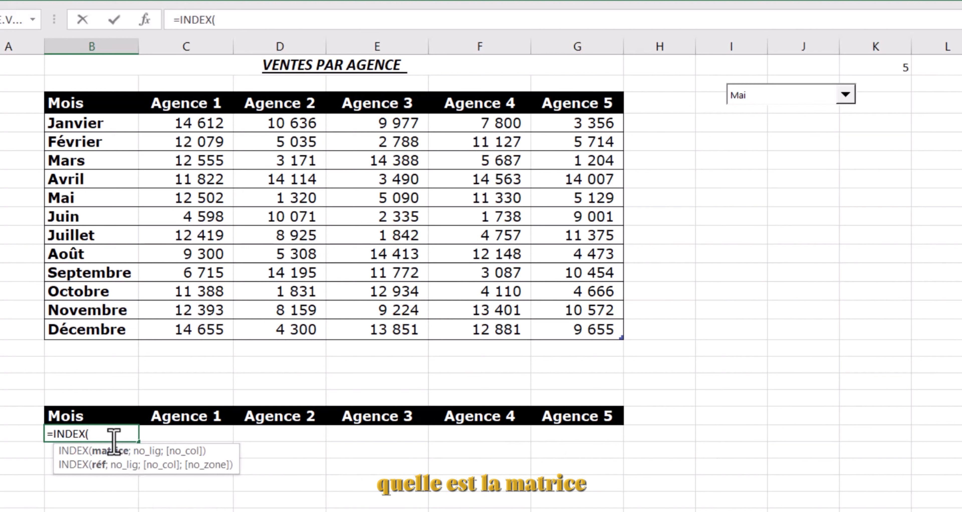
pyautogui.moveTo(84, 125); pyautogui.dragTo(99, 333)
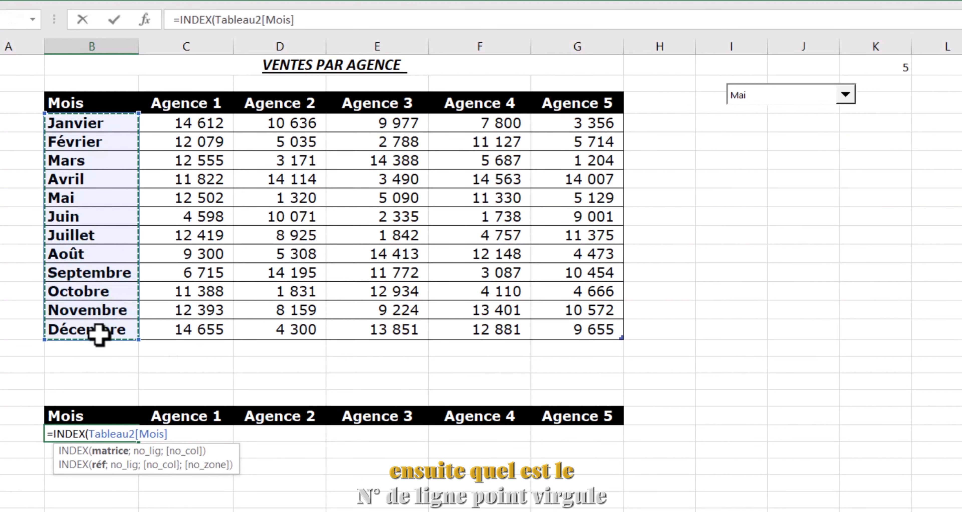
pyautogui.write(';')
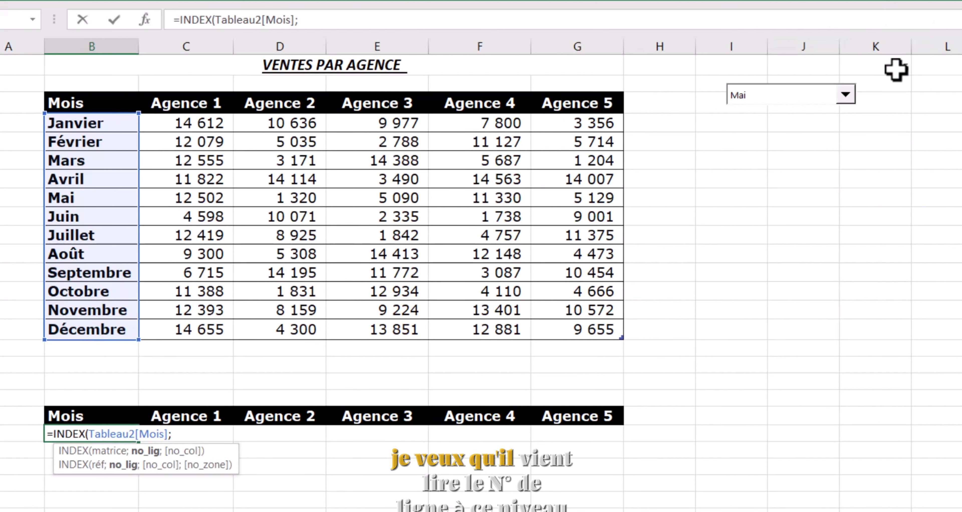
pyautogui.click(896, 66)
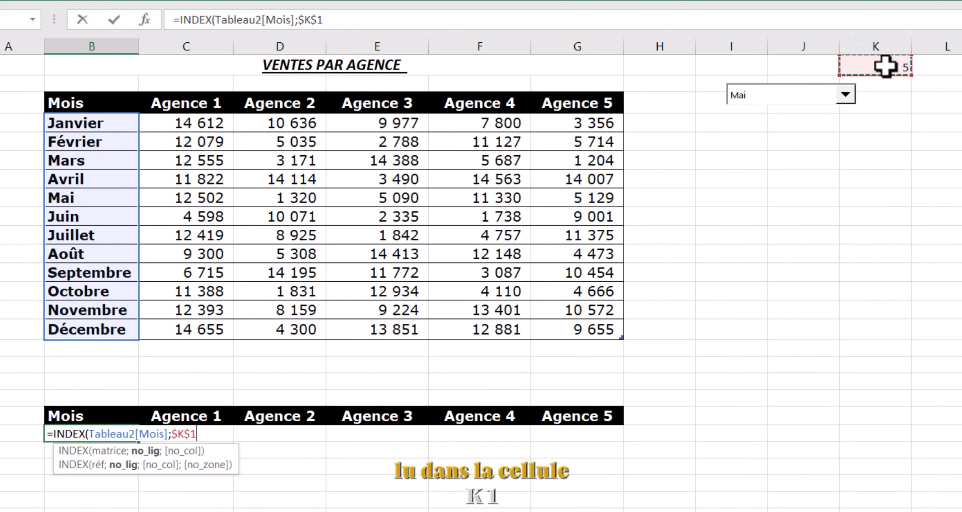
pyautogui.write(')')
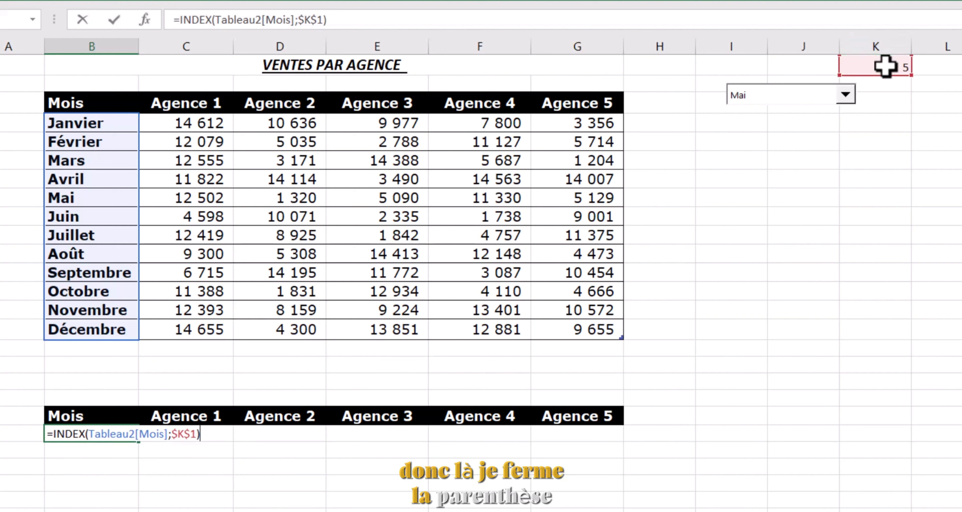
pyautogui.press('Return')
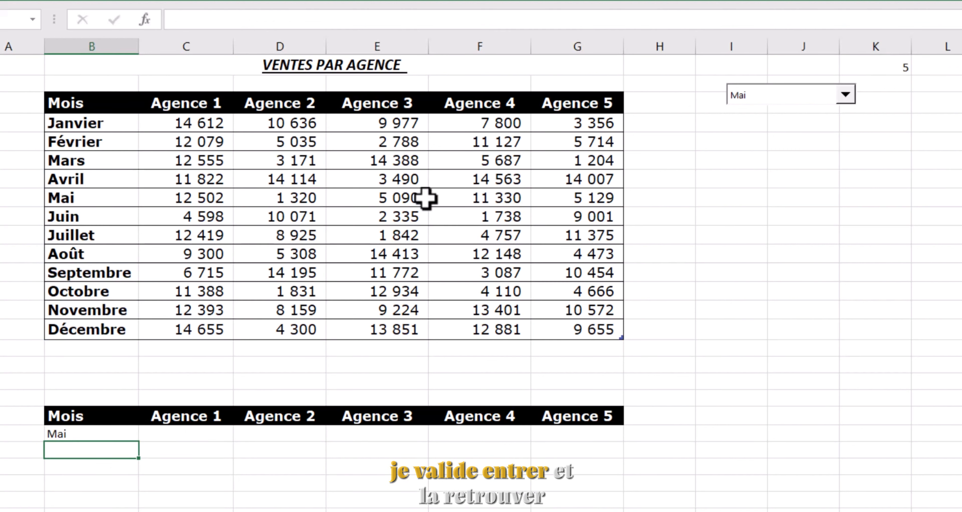
# Fill the INDEX formula from B21 across to G21, under Agence 5
pyautogui.click(106, 433)
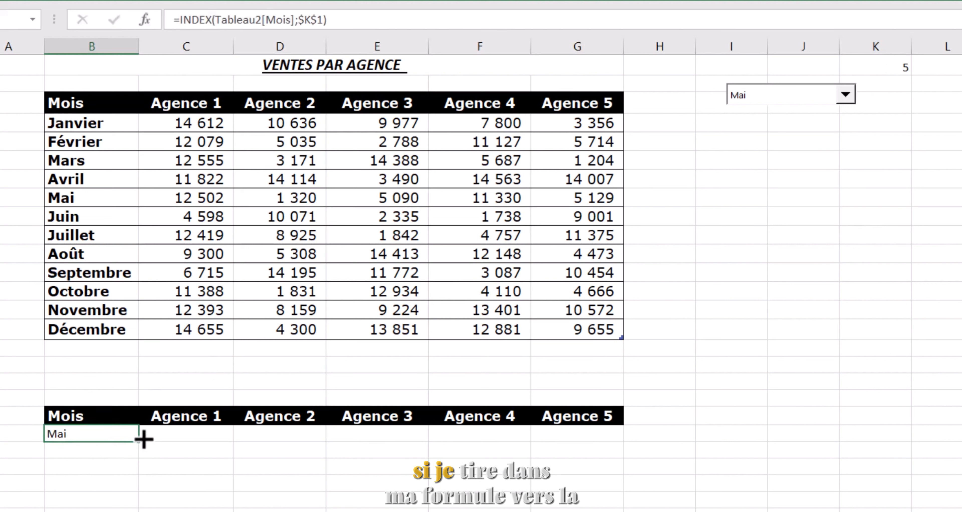
pyautogui.moveTo(139, 444); pyautogui.dragTo(276, 454)
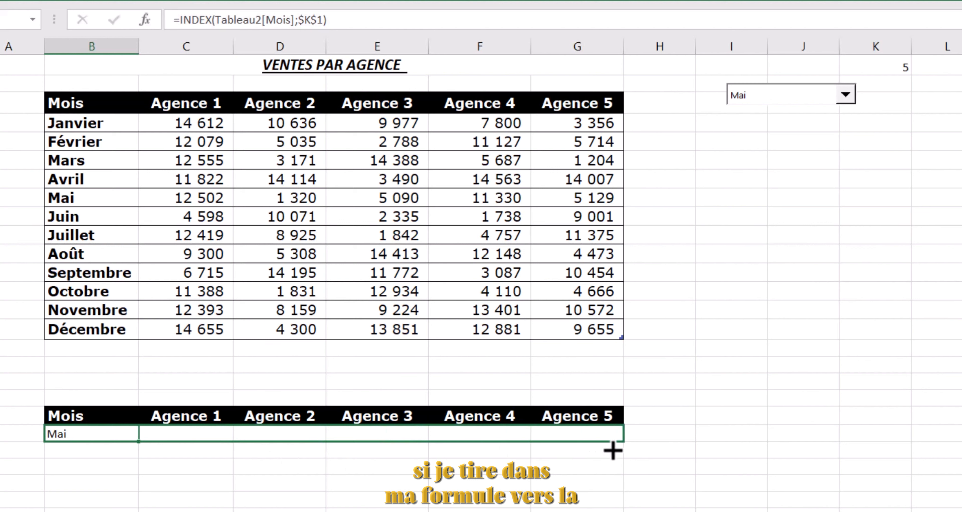
pyautogui.moveTo(613, 451); pyautogui.dragTo(612, 448)
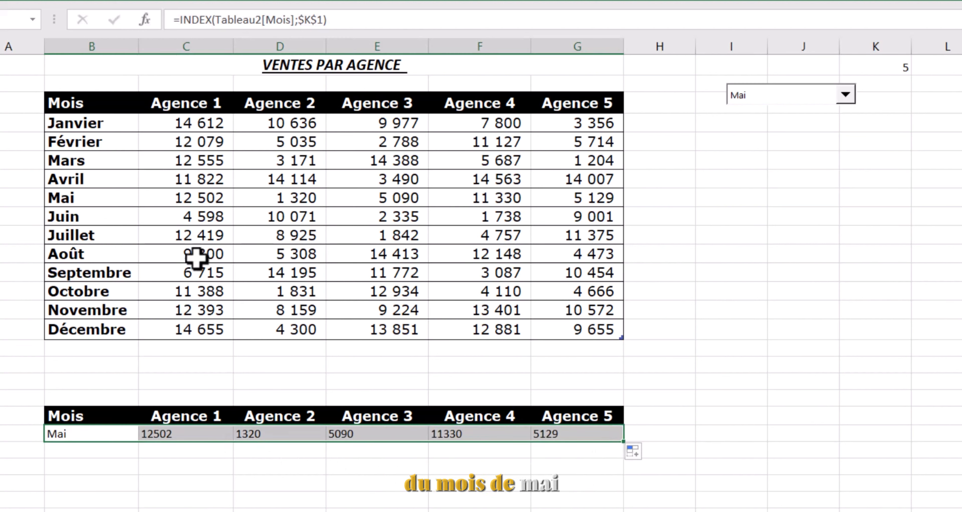
# Compare the formula row with the table's Mai row and switch the month combo box to Janvier
pyautogui.moveTo(91, 198); pyautogui.dragTo(579, 192)
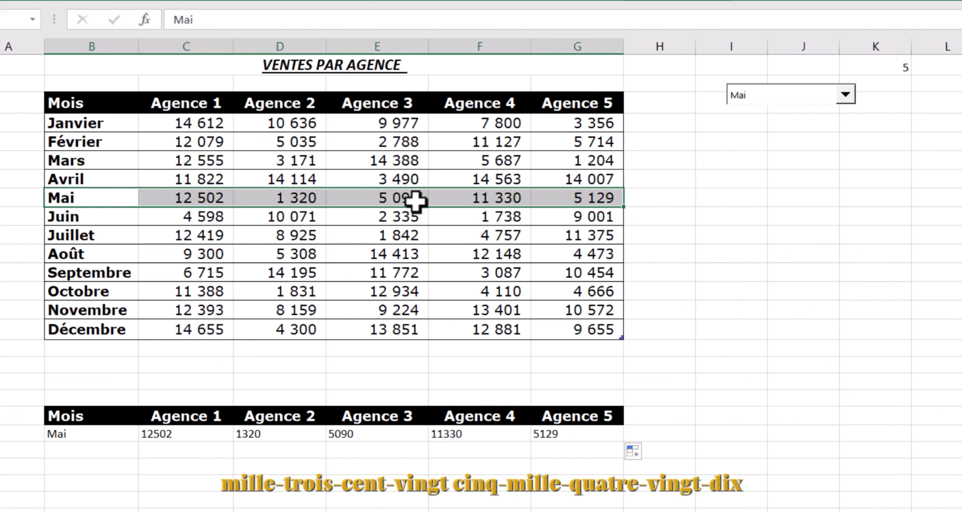
pyautogui.click(351, 440)
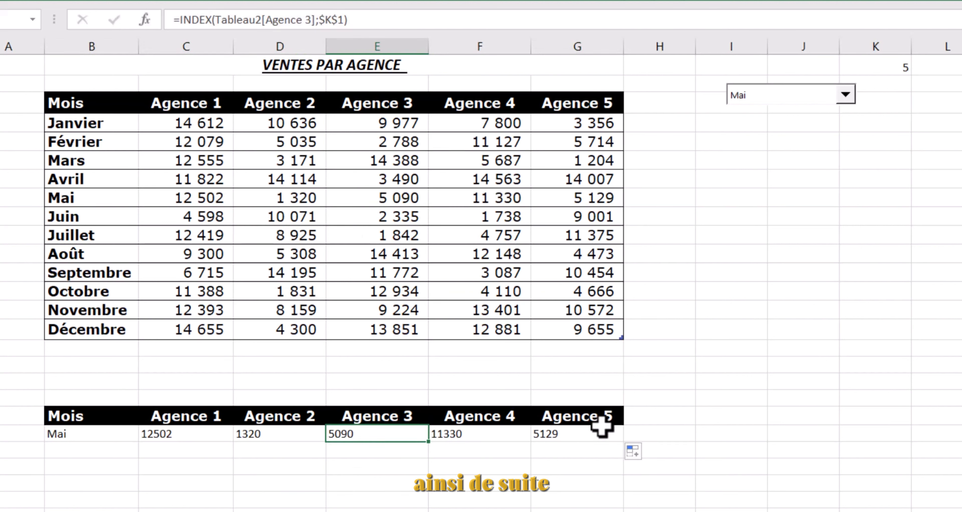
pyautogui.click(845, 95)
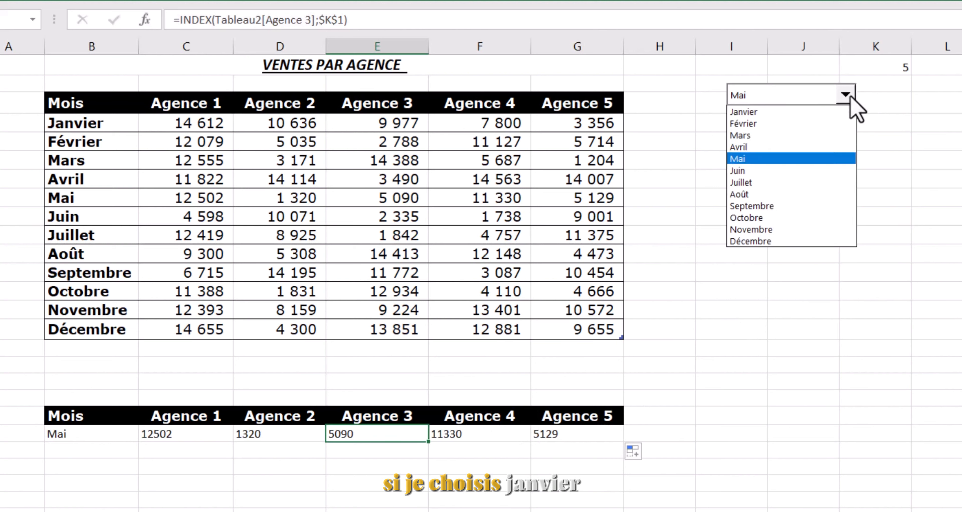
pyautogui.click(747, 112)
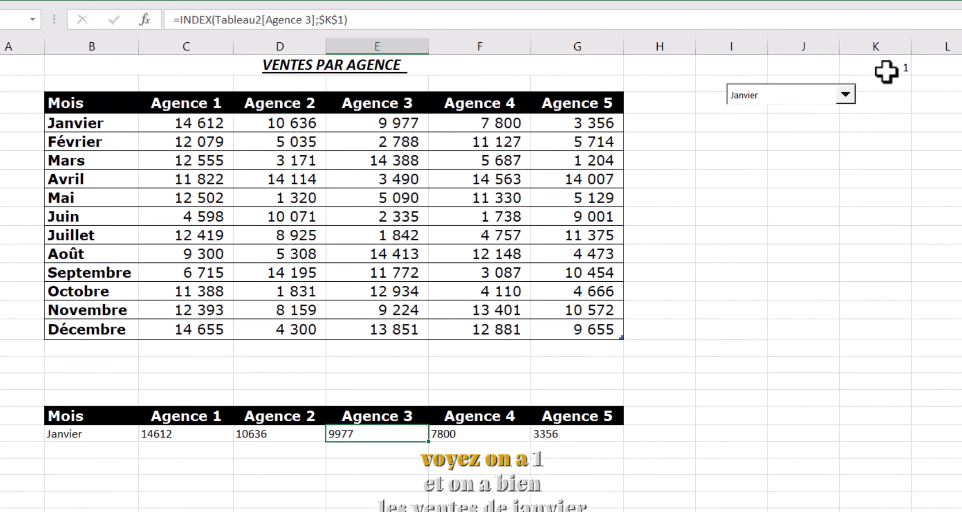
# Insert a recommended clustered bar chart (Barres groupées) from the agency headers and values in C20:G21
pyautogui.moveTo(52, 434); pyautogui.dragTo(564, 417)
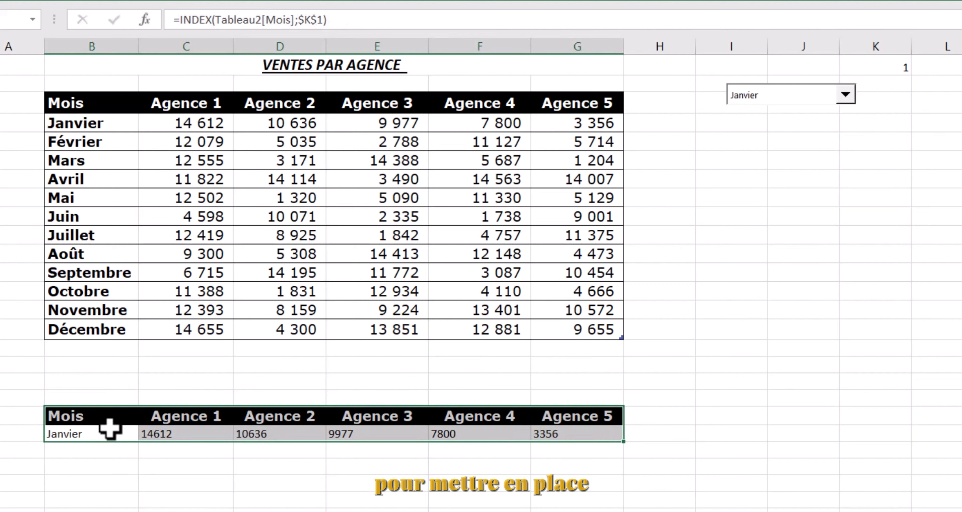
pyautogui.click(169, 394)
pyautogui.moveTo(161, 416); pyautogui.dragTo(564, 430)
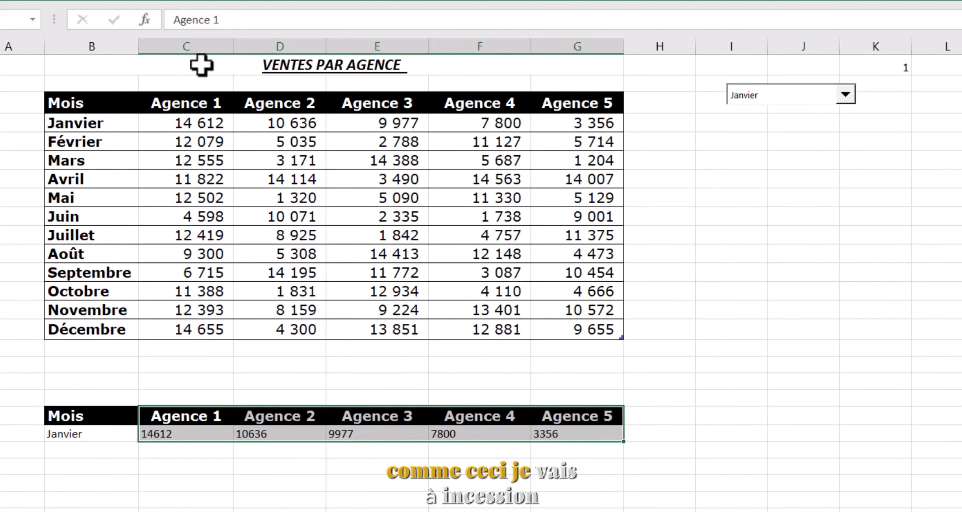
pyautogui.click(89, 1)
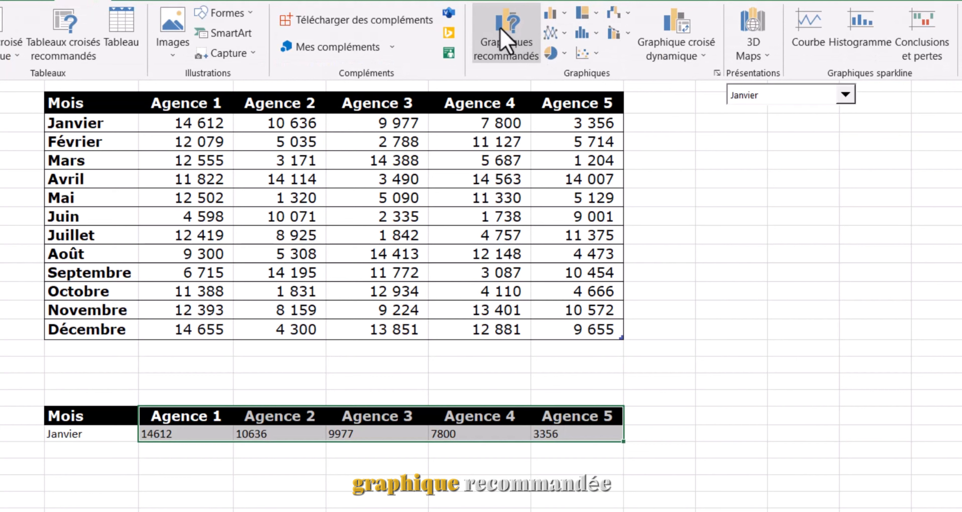
pyautogui.click(507, 37)
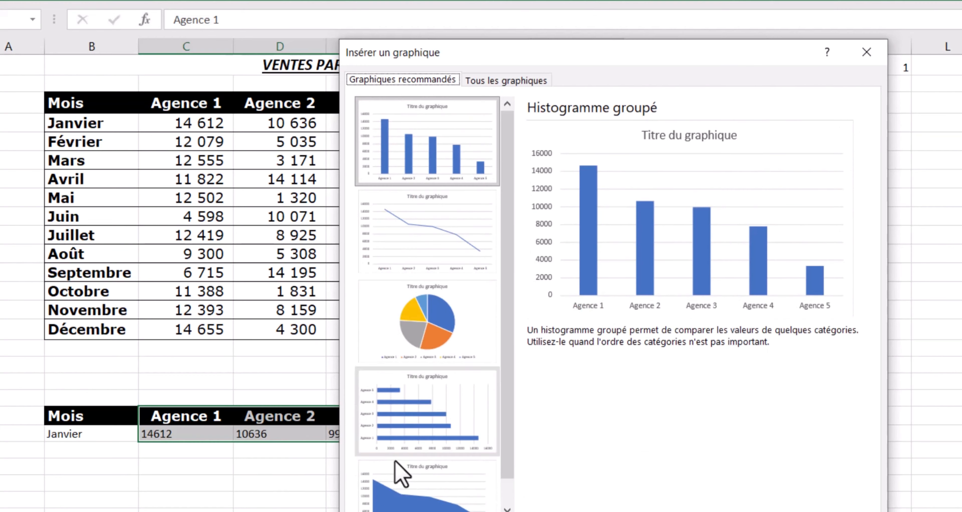
pyautogui.click(408, 429)
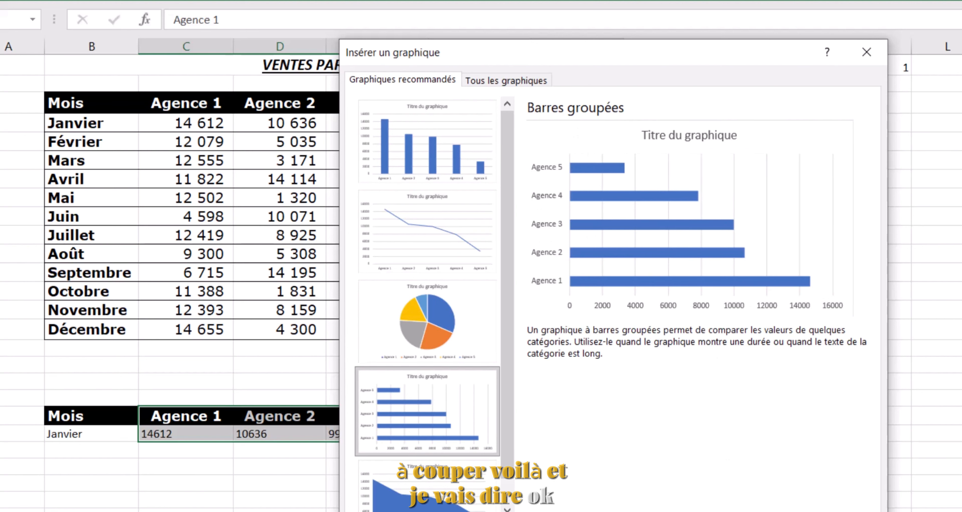
pyautogui.press('Return')
# Replace the chart's placeholder title with "CA / Agence"
pyautogui.click(612, 226)
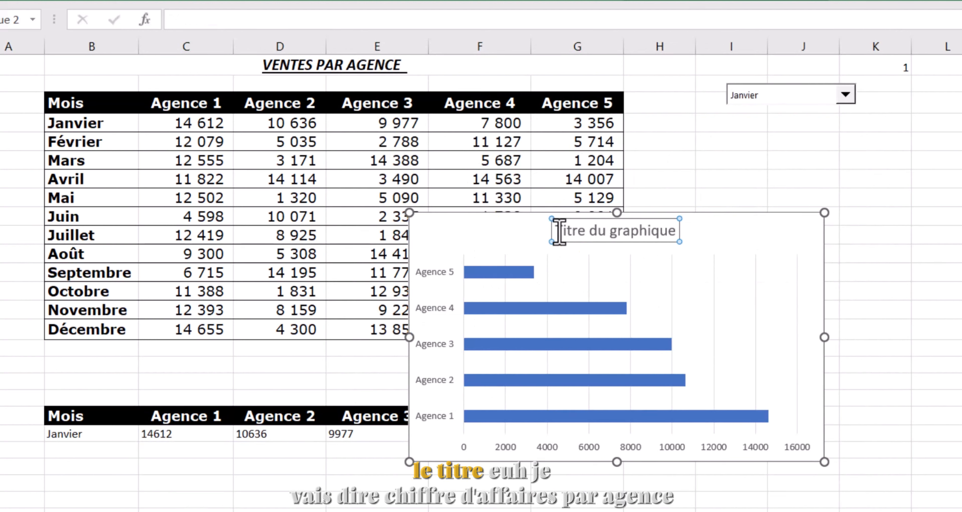
pyautogui.moveTo(562, 229); pyautogui.dragTo(654, 230)
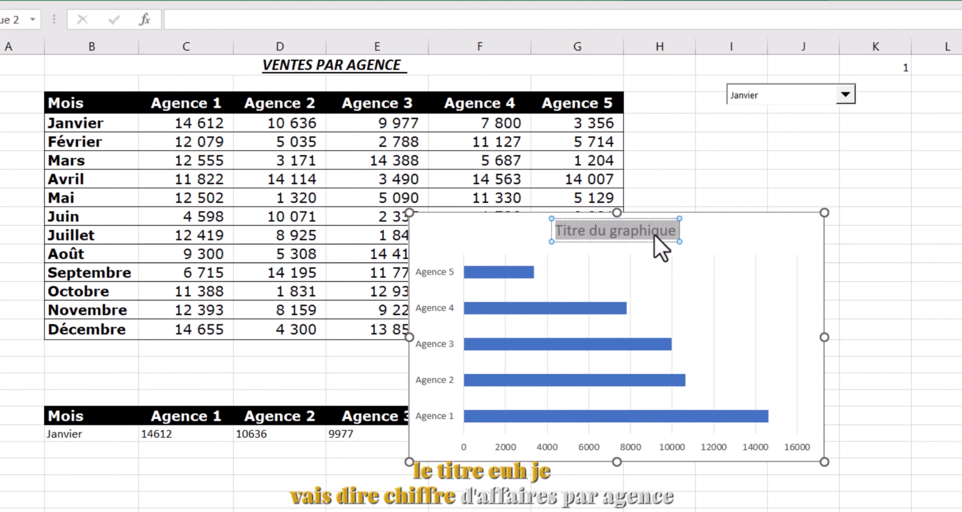
pyautogui.write('CA')
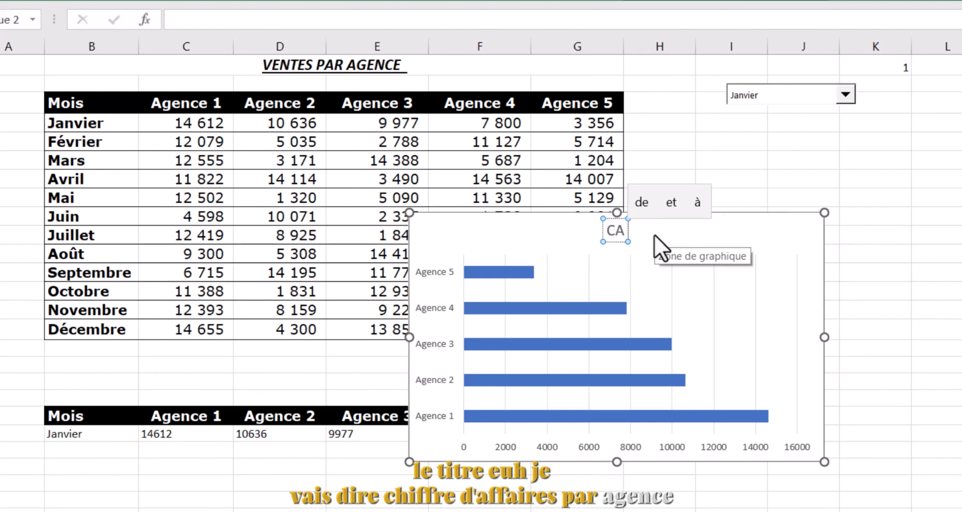
pyautogui.write(' / Agen')
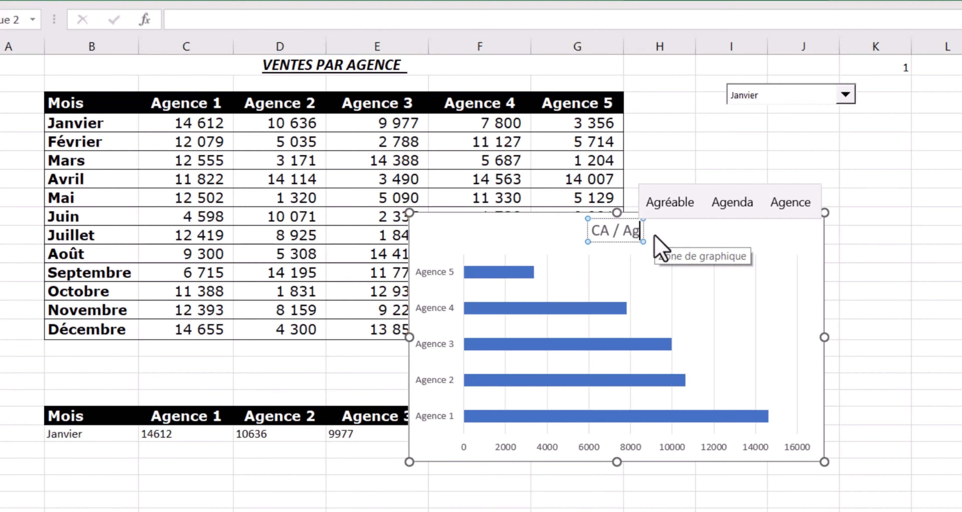
pyautogui.write('ce')
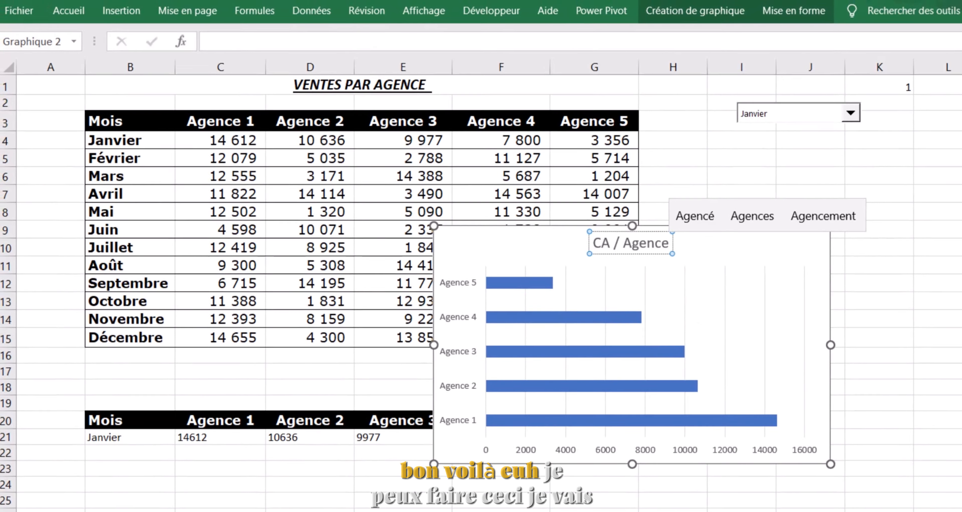
pyautogui.click(960, 216)
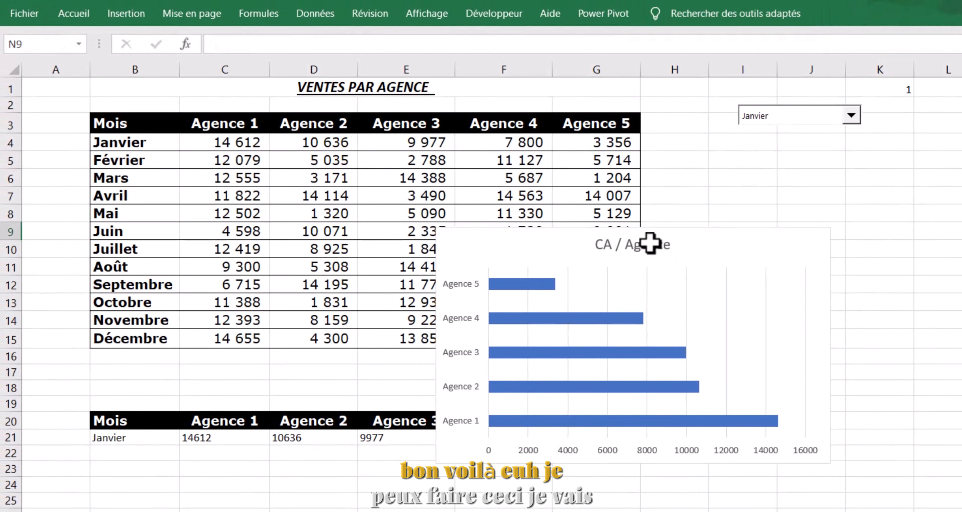
# Make the chart title "CA / Agence" bold and underlined
pyautogui.click(651, 243)
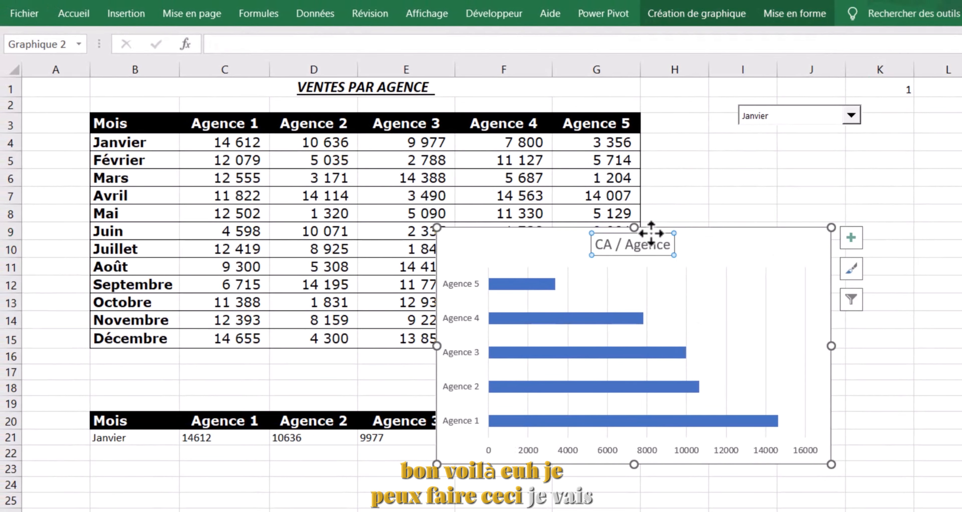
pyautogui.click(88, 17)
pyautogui.click(94, 70)
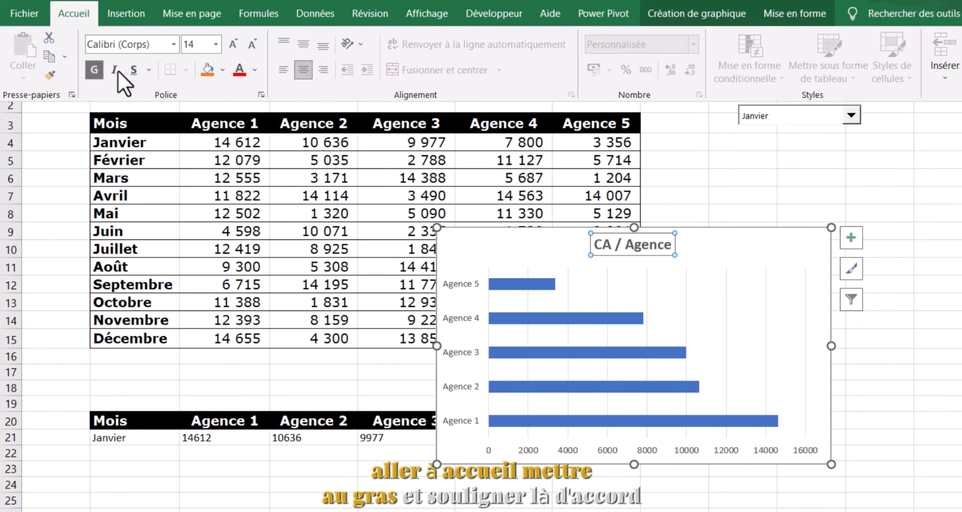
pyautogui.click(133, 70)
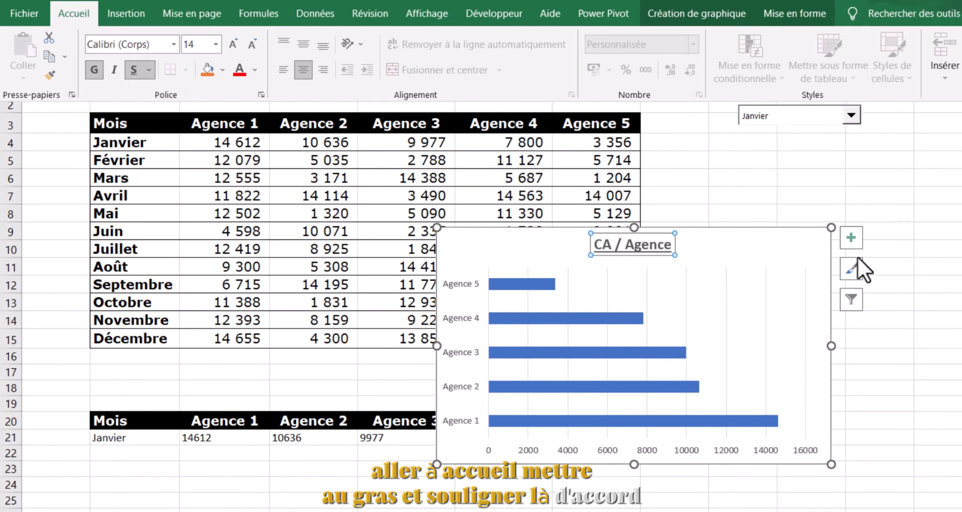
pyautogui.click(876, 211)
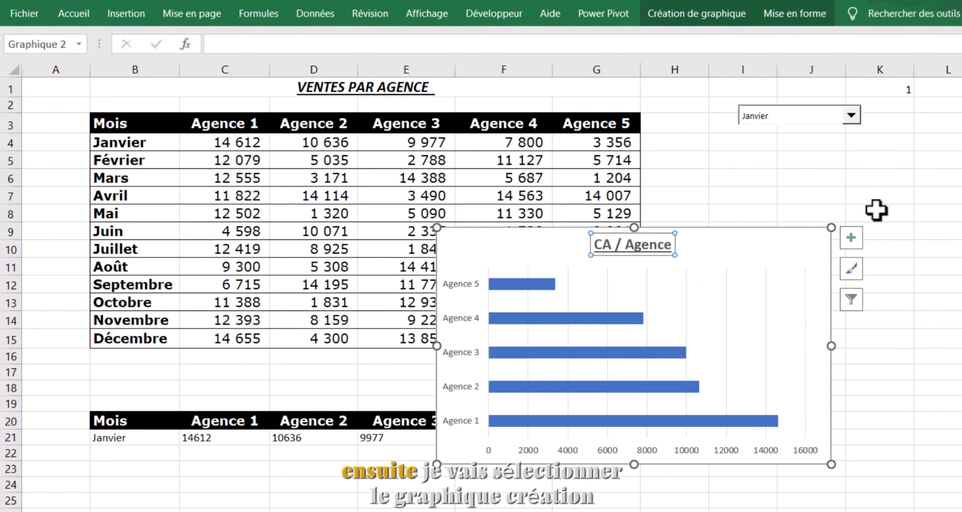
# Try the grey gradient chart style with data labels, and settle on the dark background style for the chart
pyautogui.click(753, 230)
pyautogui.click(678, 18)
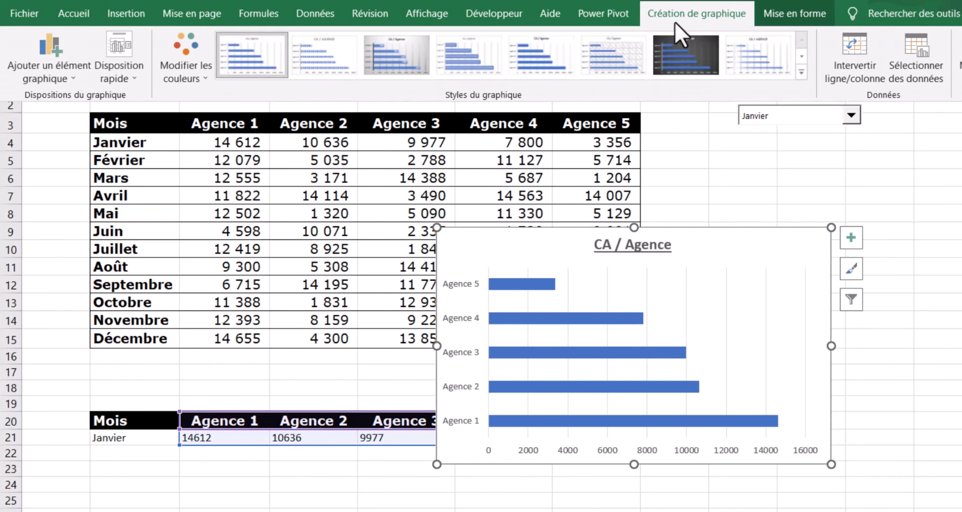
pyautogui.click(679, 62)
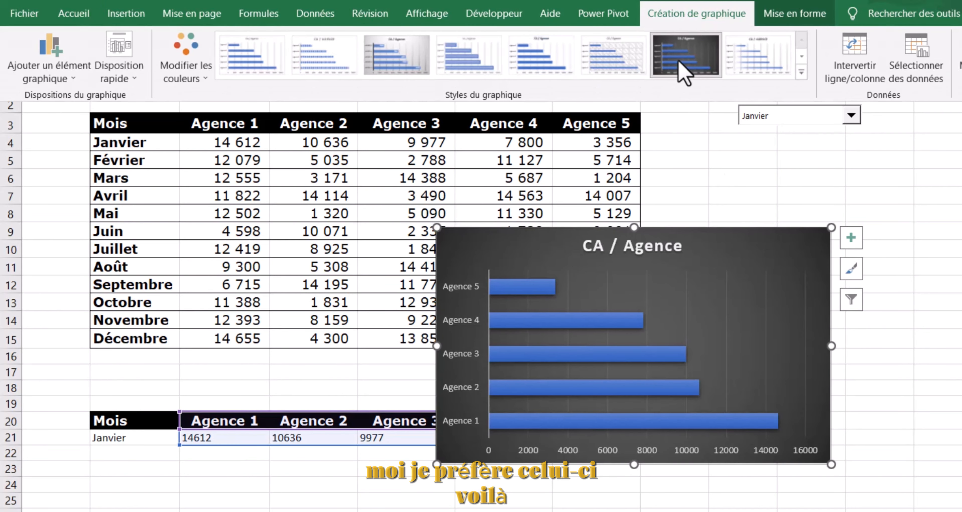
pyautogui.click(403, 66)
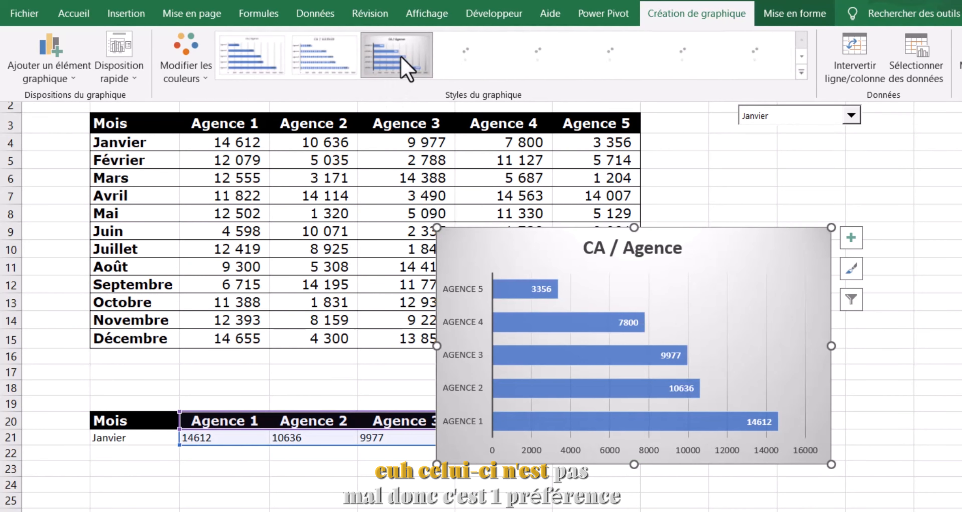
pyautogui.click(679, 61)
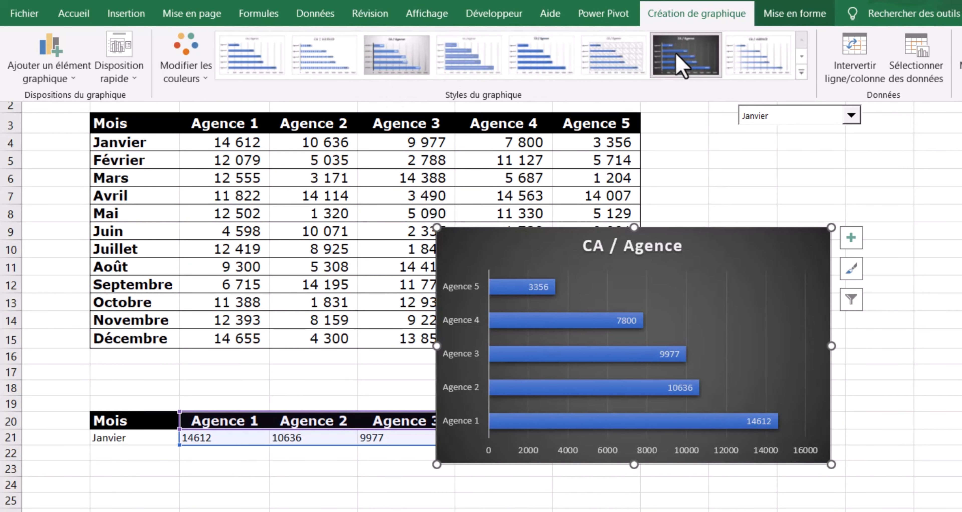
# Shift the chart title "CA / Agence" toward the chart's left side to free space beside it
pyautogui.click(730, 245)
pyautogui.click(656, 241)
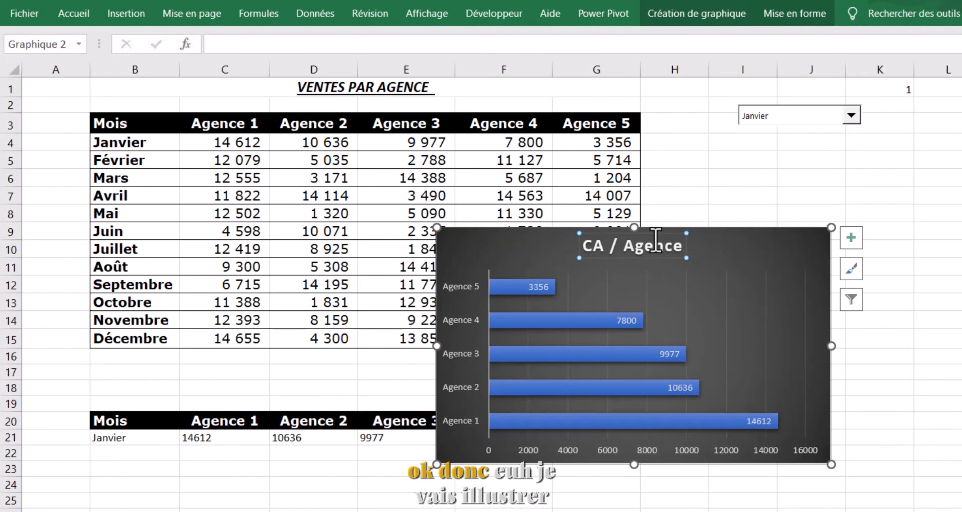
pyautogui.moveTo(650, 231); pyautogui.dragTo(548, 237)
# Move the chart beside the sales table, starting at column H, and enlarge it slightly to reach about row 15
pyautogui.moveTo(668, 229); pyautogui.dragTo(882, 96)
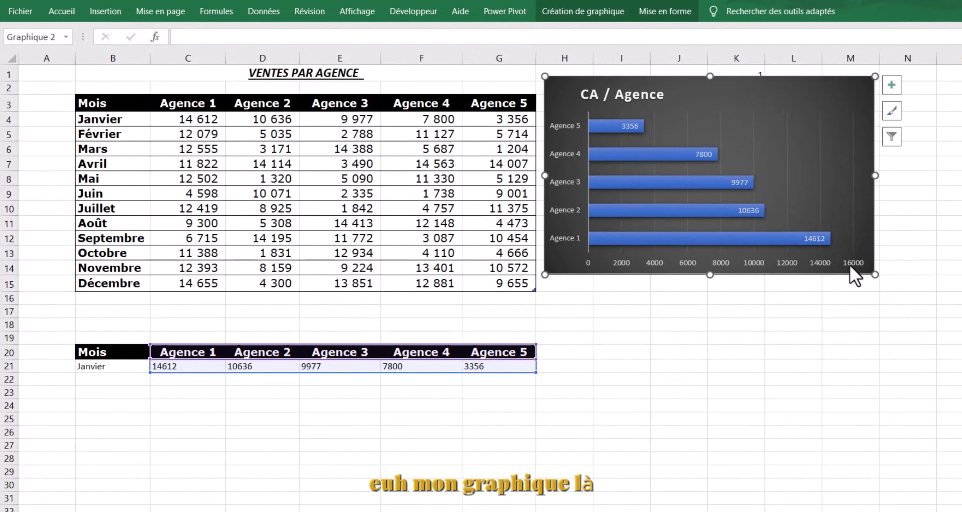
pyautogui.moveTo(875, 275); pyautogui.dragTo(893, 293)
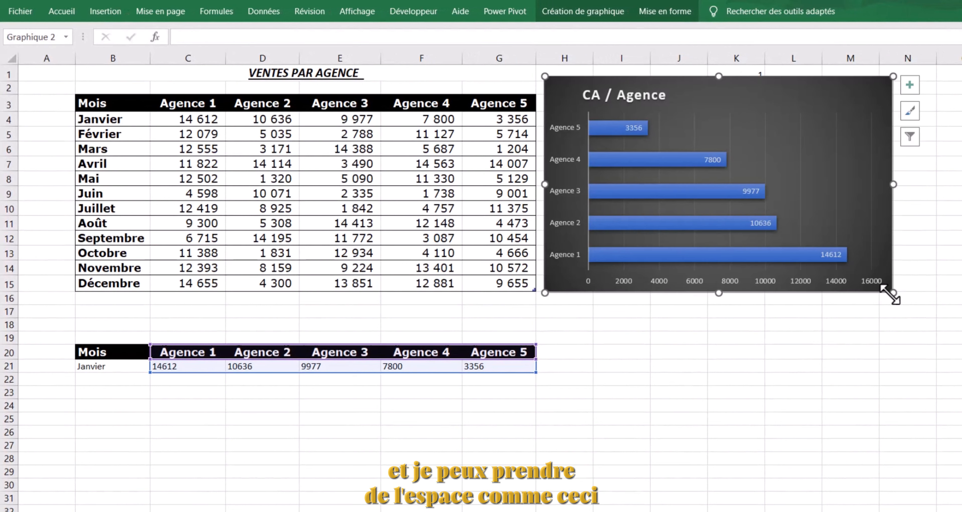
# Send the chart behind the month combo box and place the combo box in the chart's upper-right area
pyautogui.rightClick(682, 81)
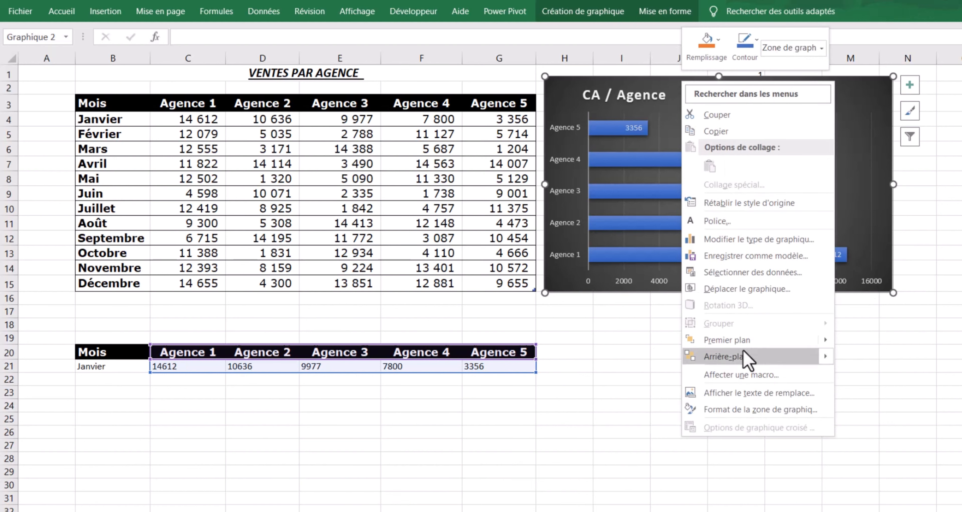
pyautogui.click(747, 356)
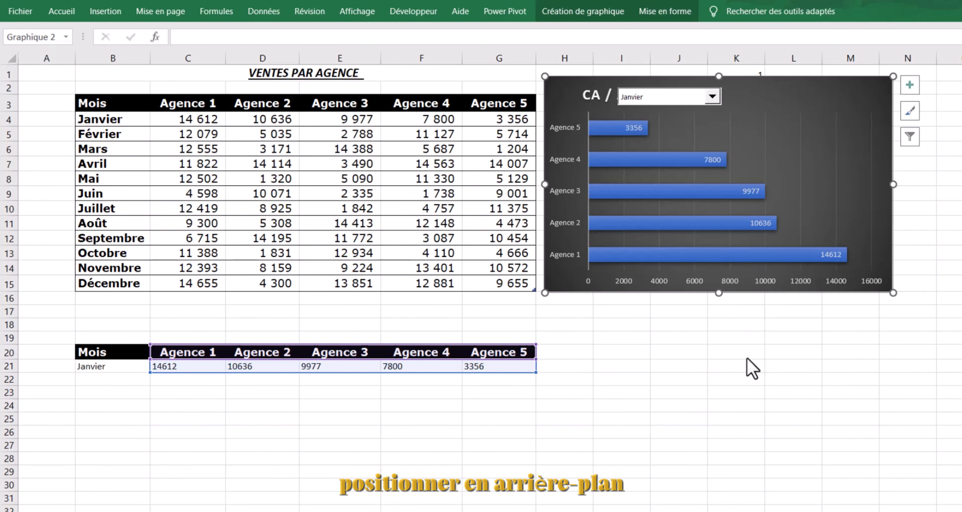
pyautogui.rightClick(666, 98)
pyautogui.click(654, 99)
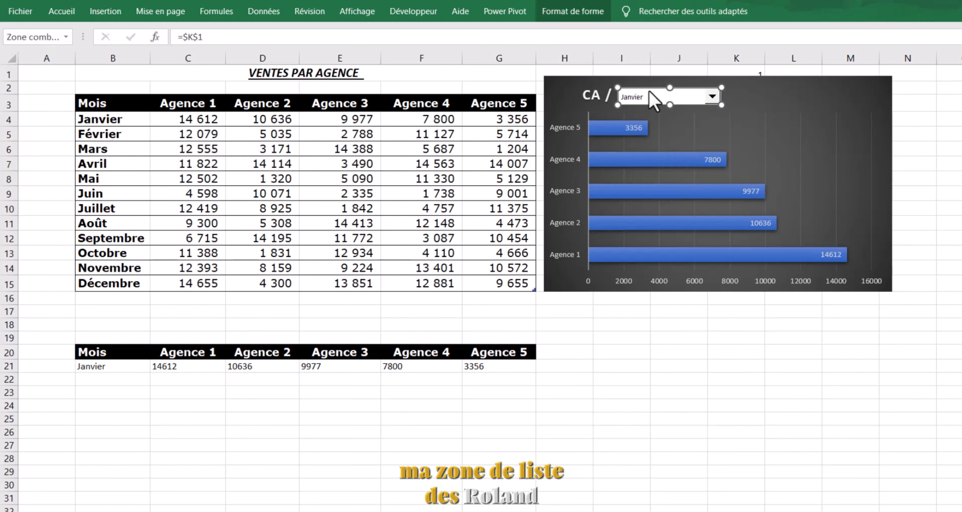
pyautogui.moveTo(654, 99); pyautogui.dragTo(768, 85)
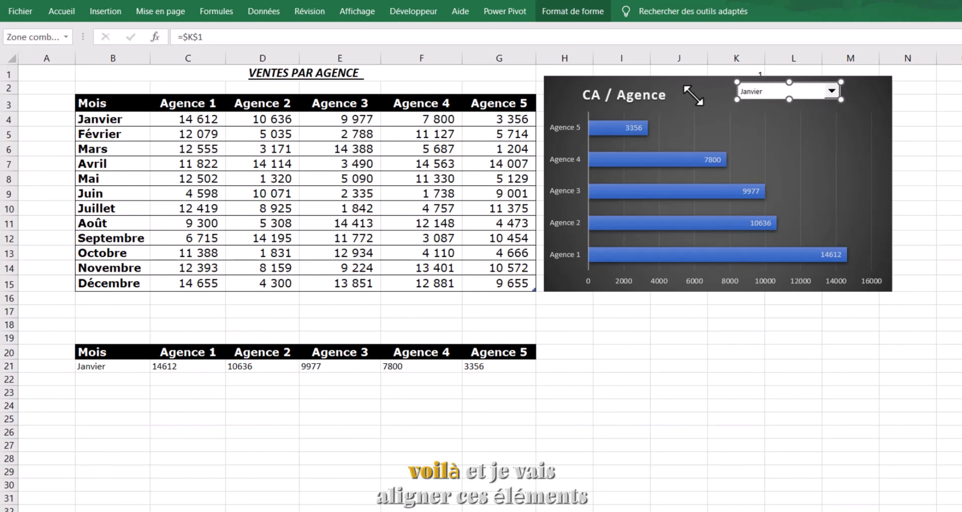
# Align the chart title "CA / Agence" with the combo box and underline it again
pyautogui.click(654, 90)
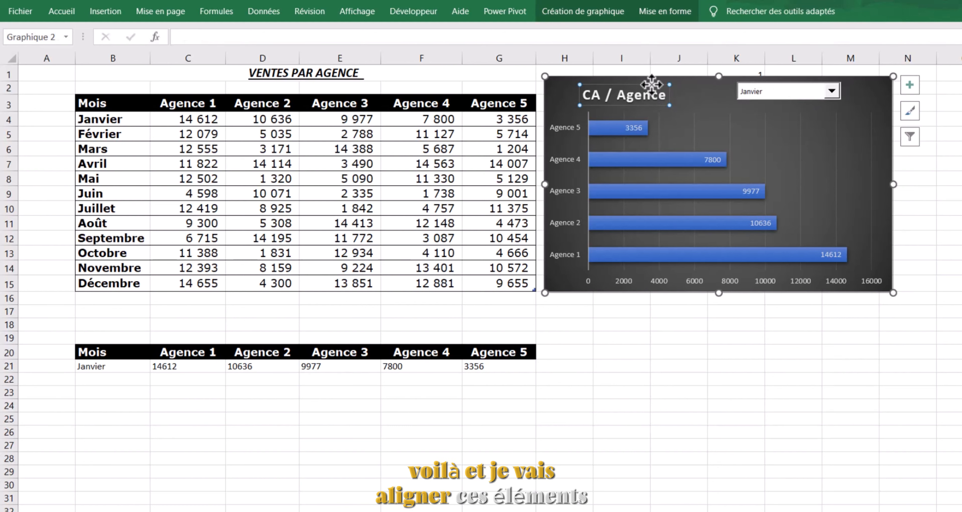
pyautogui.moveTo(652, 84); pyautogui.dragTo(662, 81)
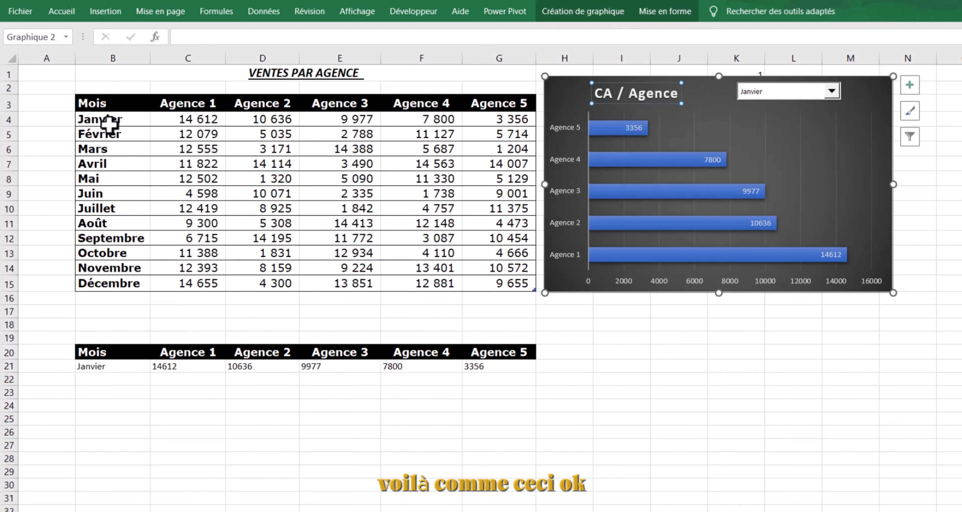
pyautogui.click(60, 11)
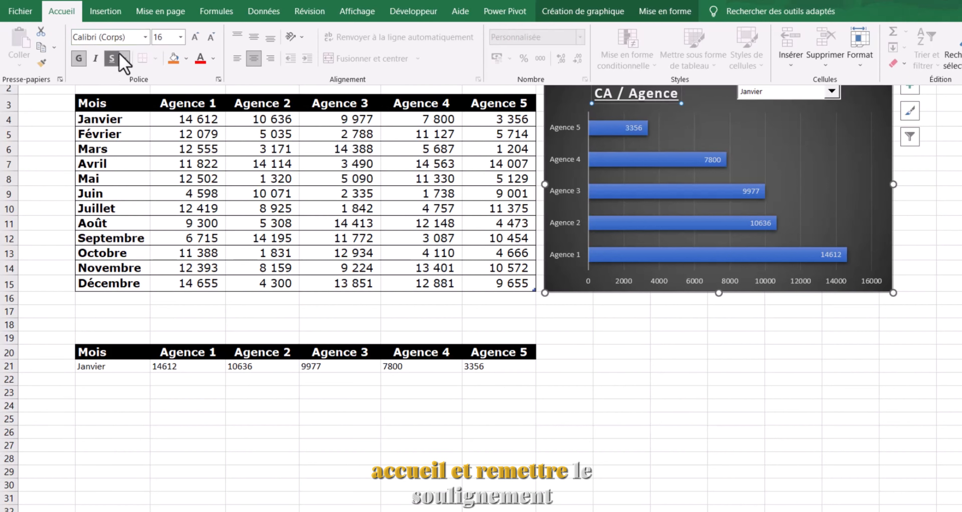
pyautogui.click(961, 158)
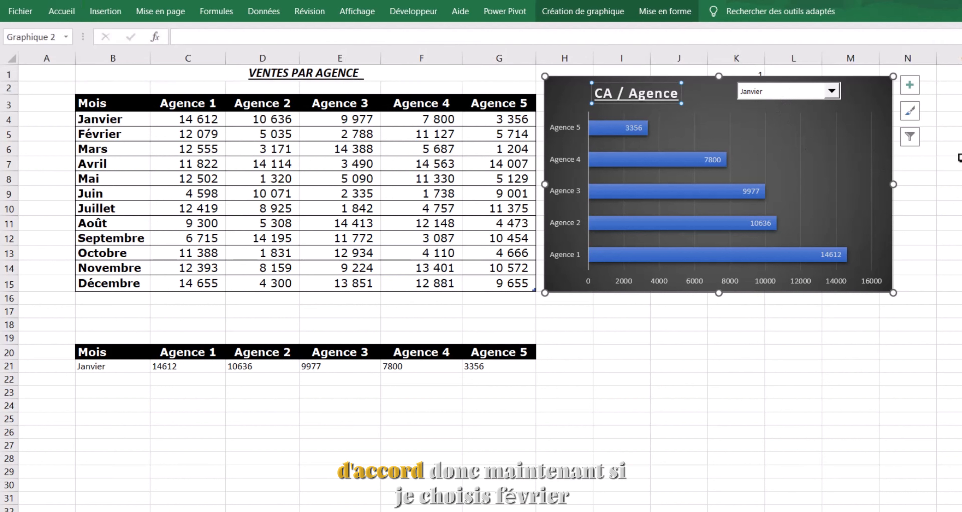
# Test the chart by choosing Février and Mai in the month combo box
pyautogui.click(832, 91)
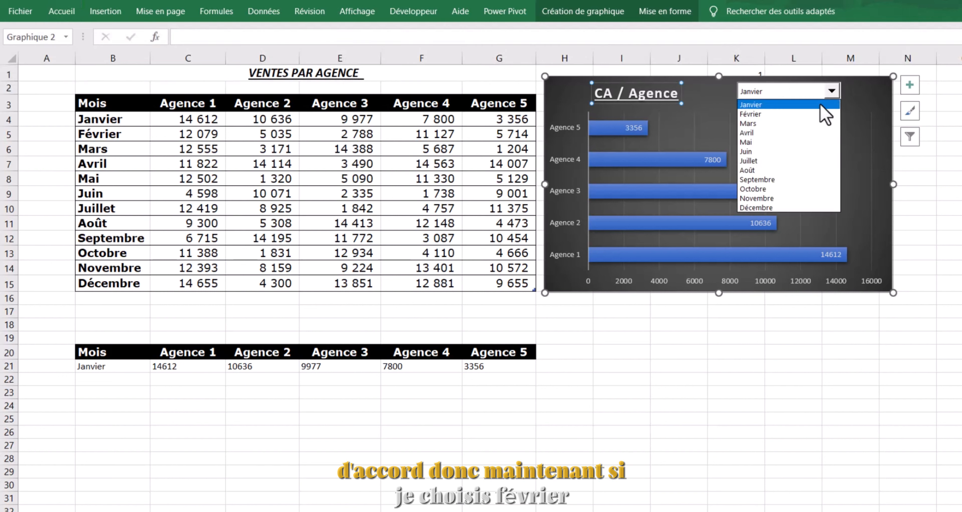
pyautogui.click(799, 118)
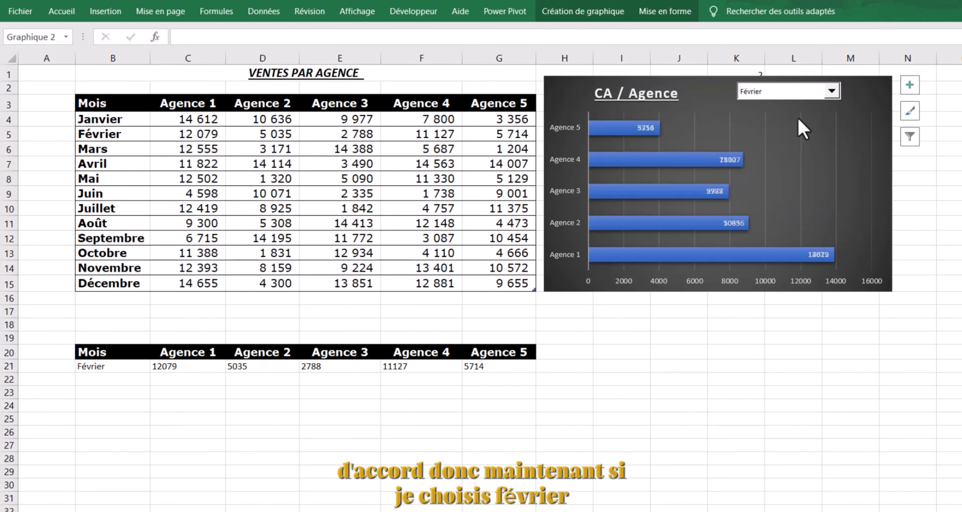
pyautogui.click(831, 91)
pyautogui.click(780, 141)
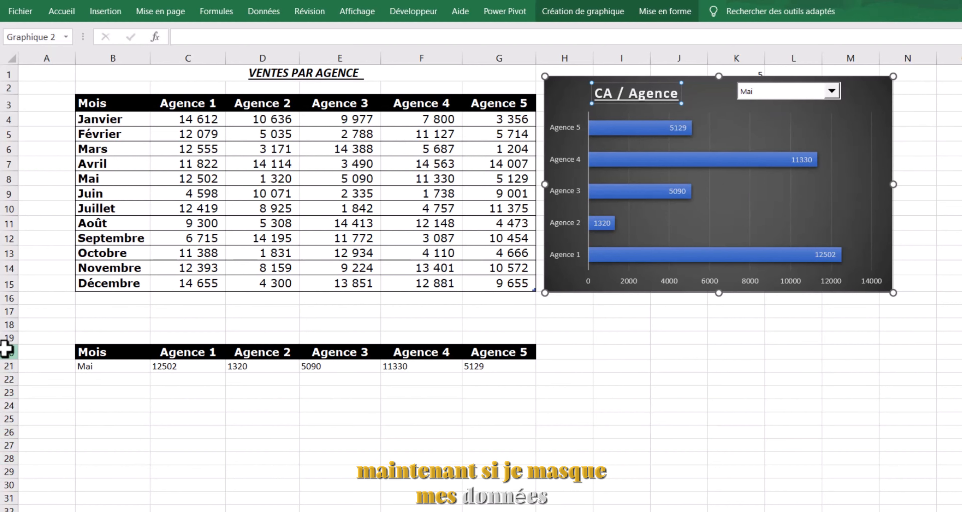
# Try hiding rows 20 and 21, which hold the chart's source data, and undo it
pyautogui.moveTo(9, 352)
pyautogui.mouseDown()
pyautogui.moveTo(9, 379)
pyautogui.moveTo(9, 370)
pyautogui.mouseUp()
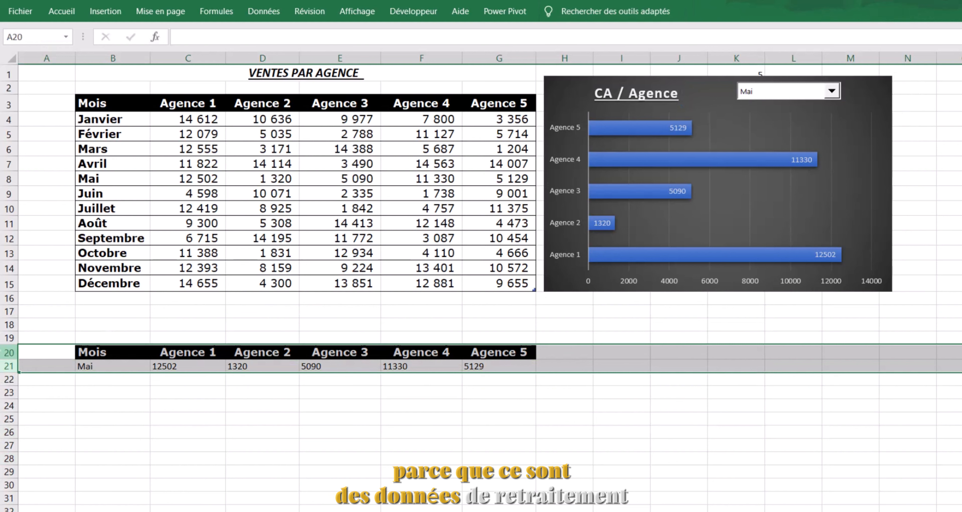
pyautogui.rightClick(3, 352)
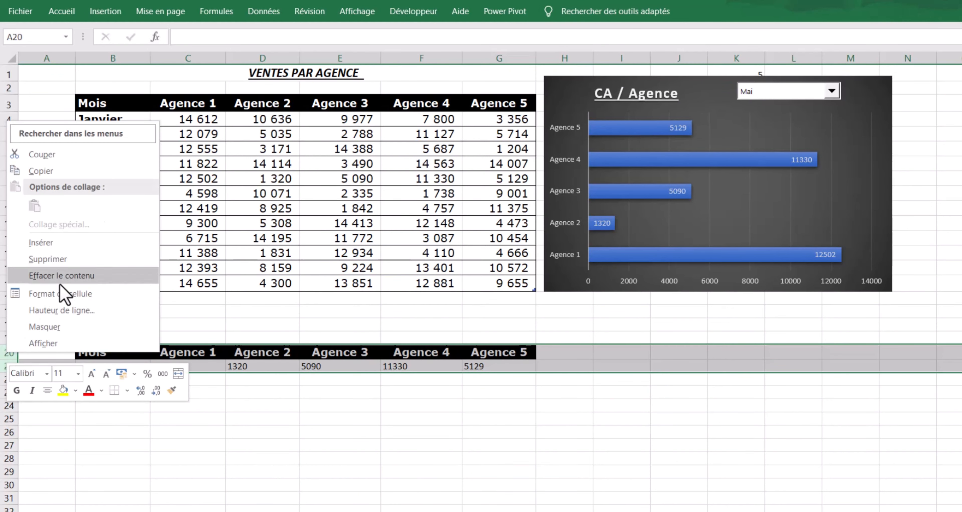
pyautogui.click(43, 327)
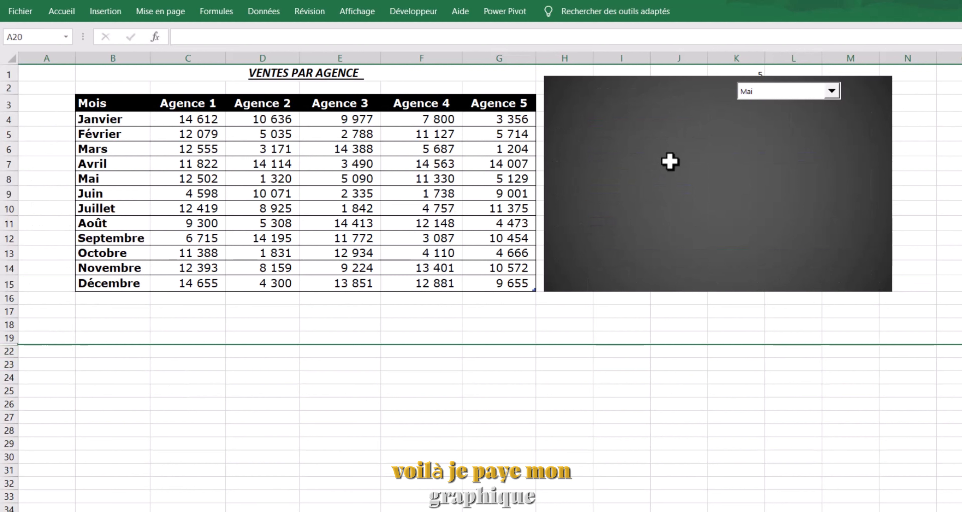
pyautogui.click(41, 1)
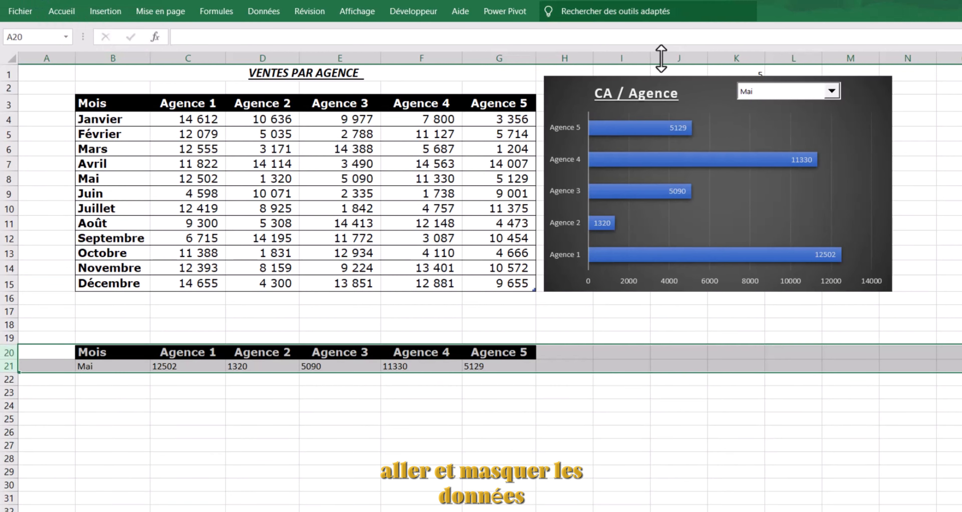
# Enable "Afficher les données des lignes et colonnes masquées" in the chart's data source settings for hidden and empty cells
pyautogui.rightClick(702, 87)
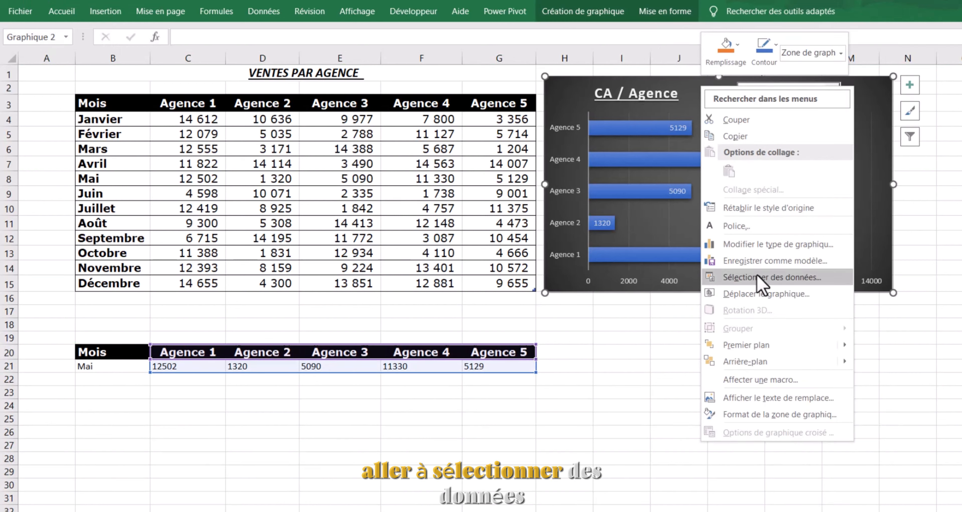
pyautogui.click(743, 277)
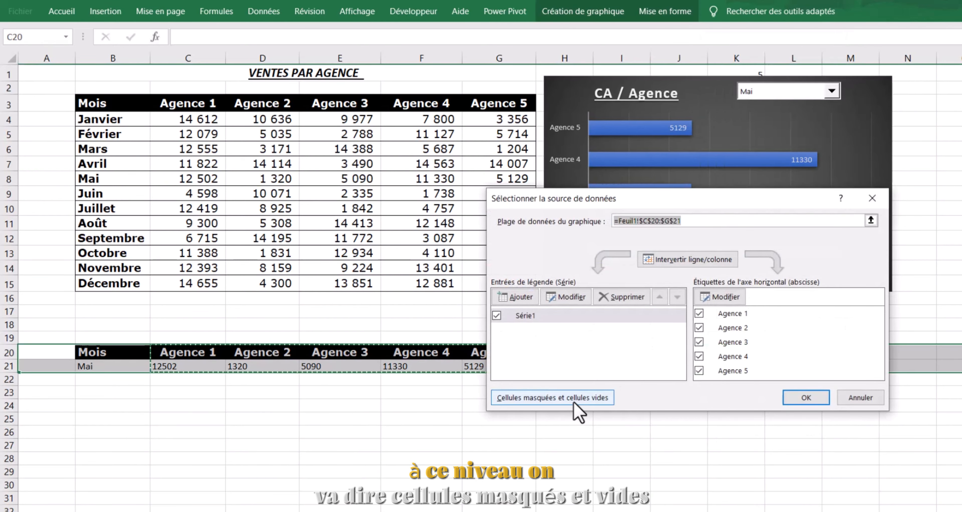
pyautogui.click(579, 399)
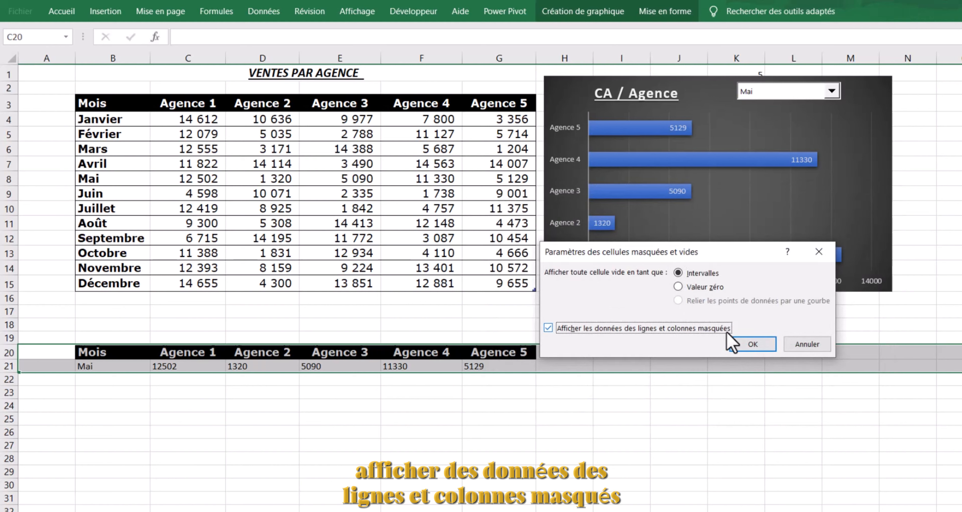
pyautogui.click(749, 345)
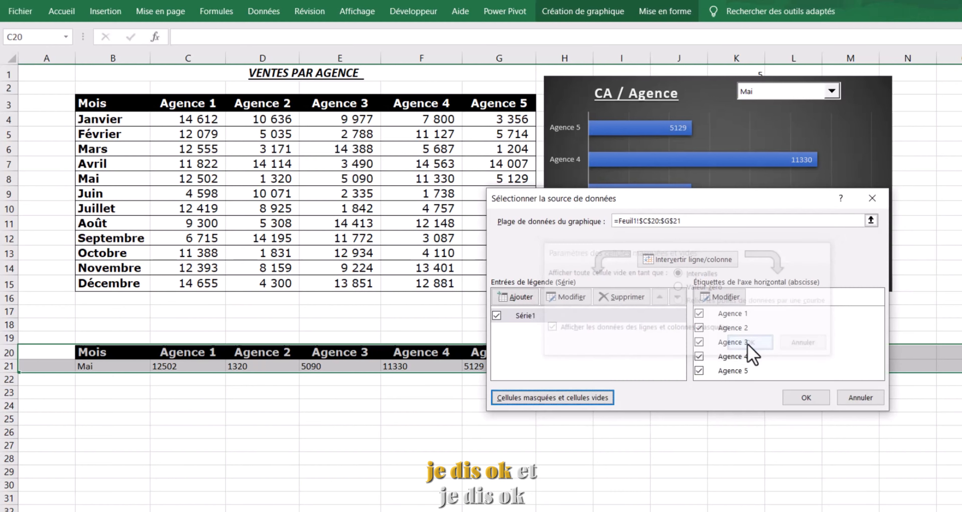
pyautogui.click(800, 400)
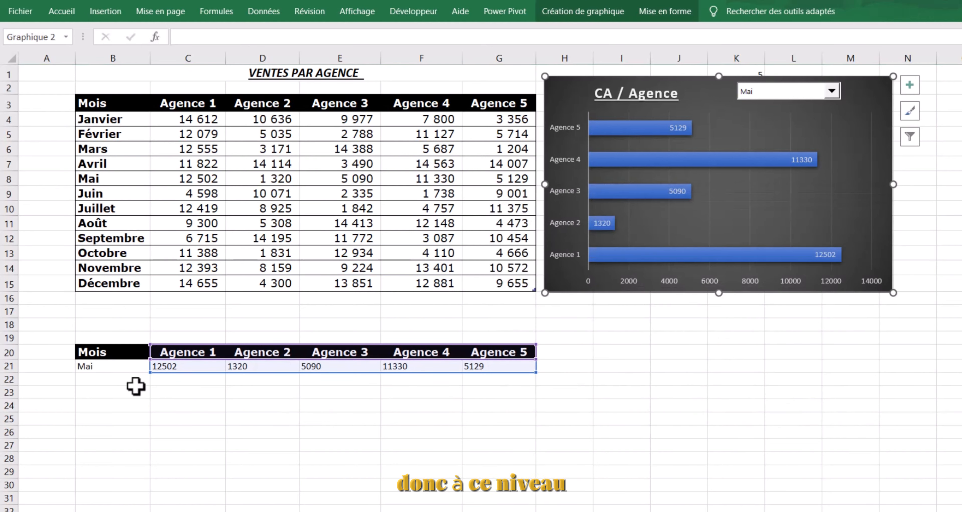
# Hide rows 20 and 21 containing the chart's source data
pyautogui.moveTo(8, 352); pyautogui.dragTo(8, 364)
pyautogui.rightClick(8, 364)
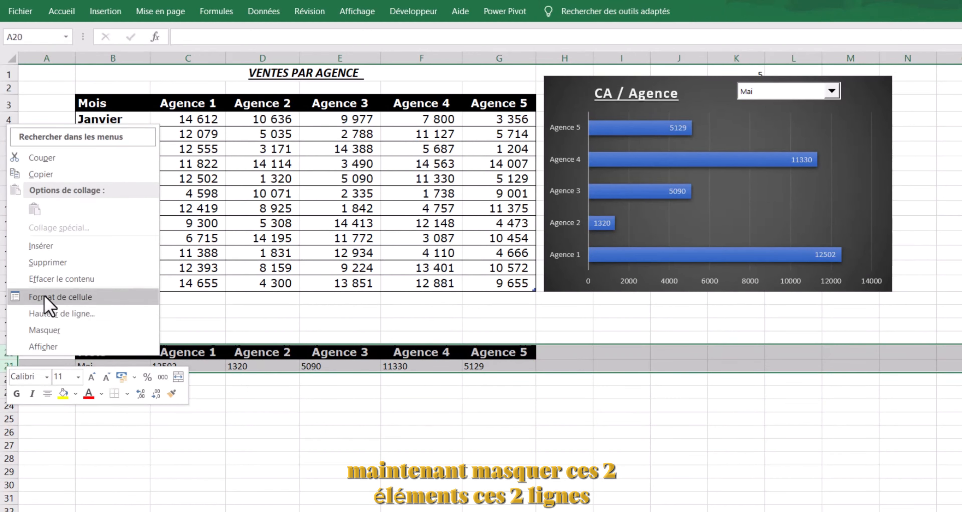
pyautogui.click(64, 331)
pyautogui.click(930, 137)
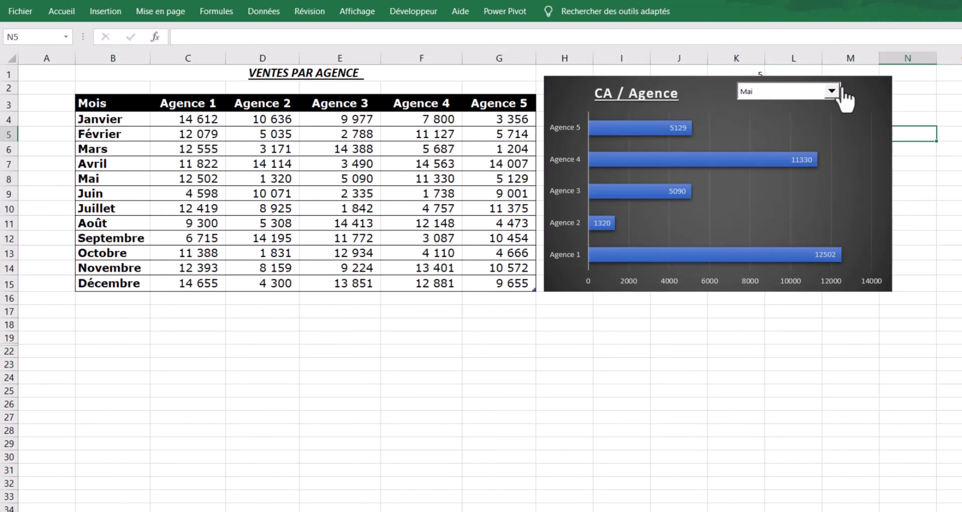
# Turn off the worksheet's gridlines (Quadrillage)
pyautogui.click(375, 15)
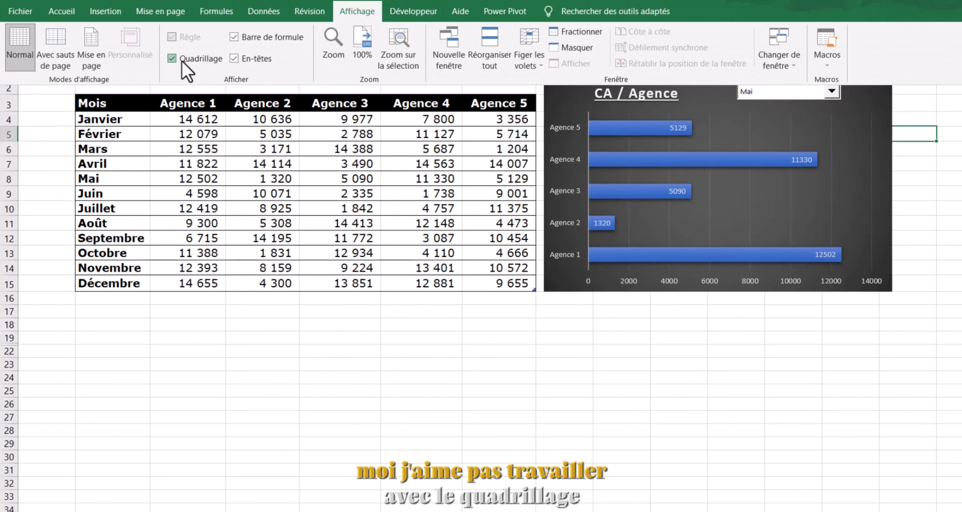
pyautogui.click(182, 60)
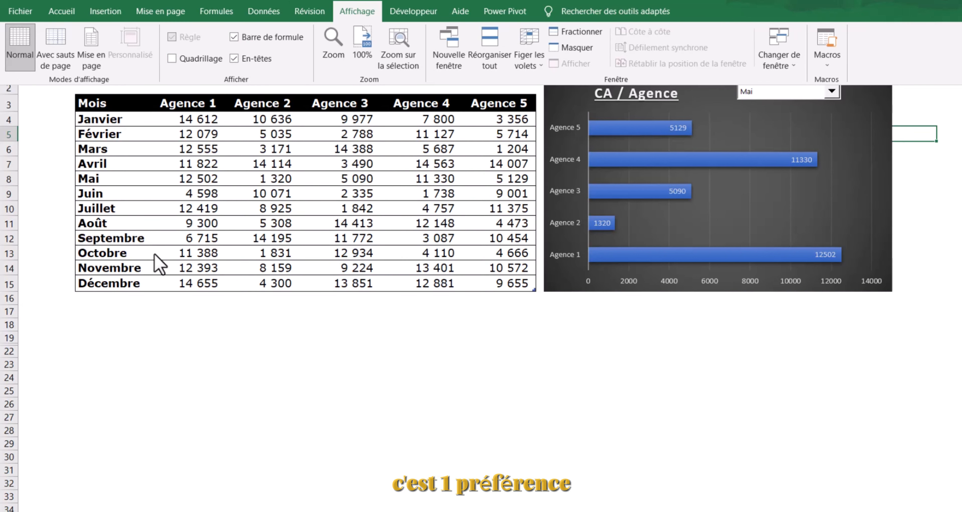
pyautogui.click(224, 387)
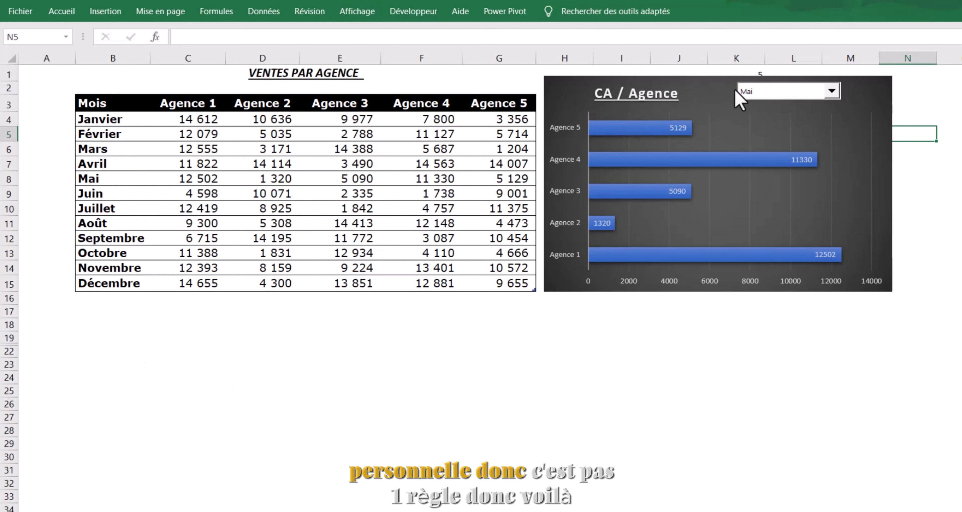
# Check the chart with its source rows hidden by choosing Juillet, Mars and Février in the month combo box
pyautogui.click(832, 94)
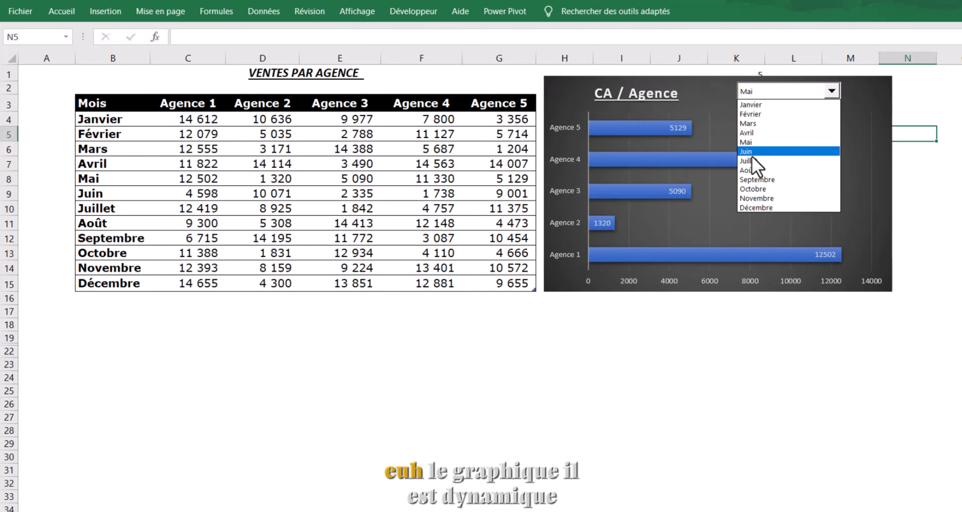
pyautogui.click(755, 158)
pyautogui.click(832, 94)
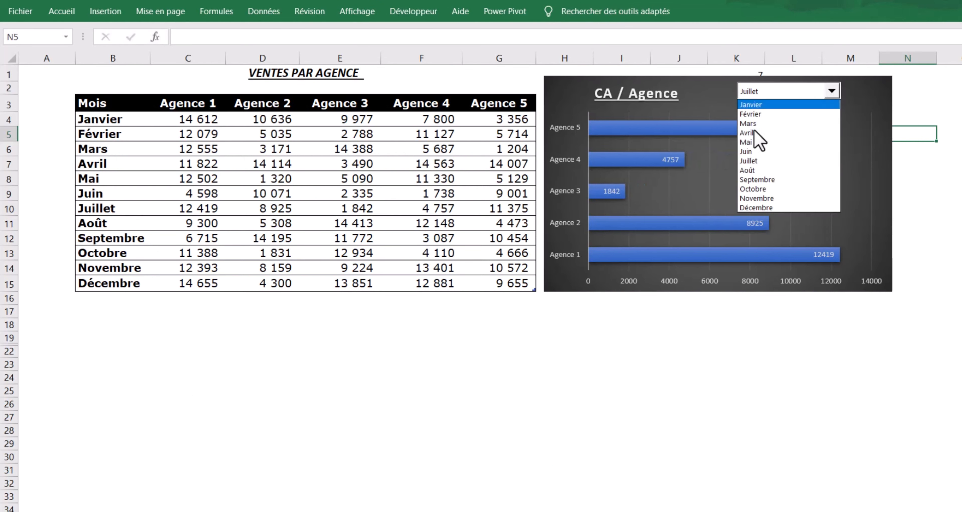
pyautogui.click(753, 121)
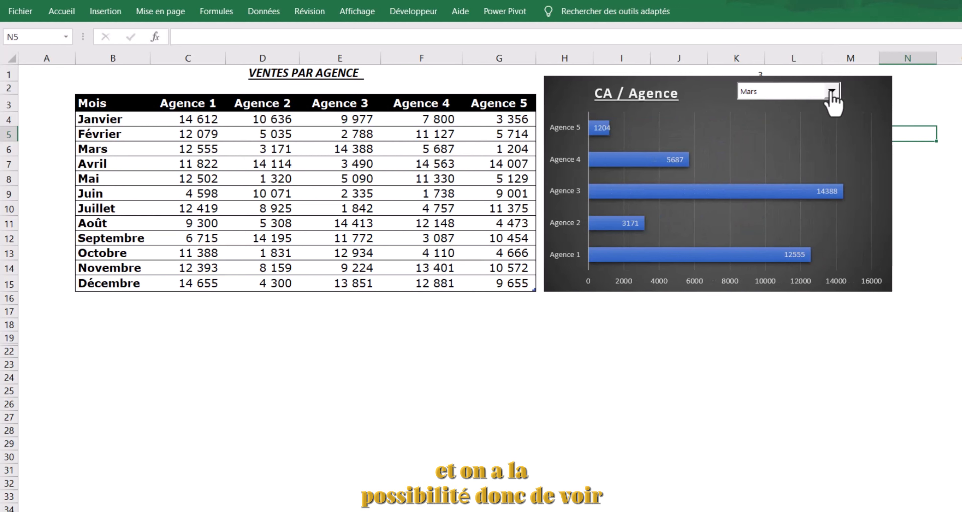
pyautogui.click(831, 93)
pyautogui.click(759, 114)
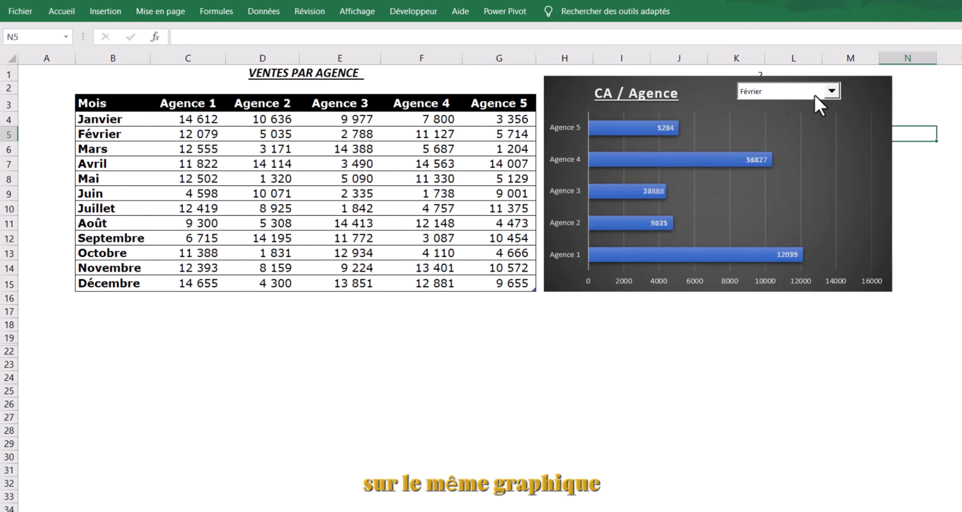